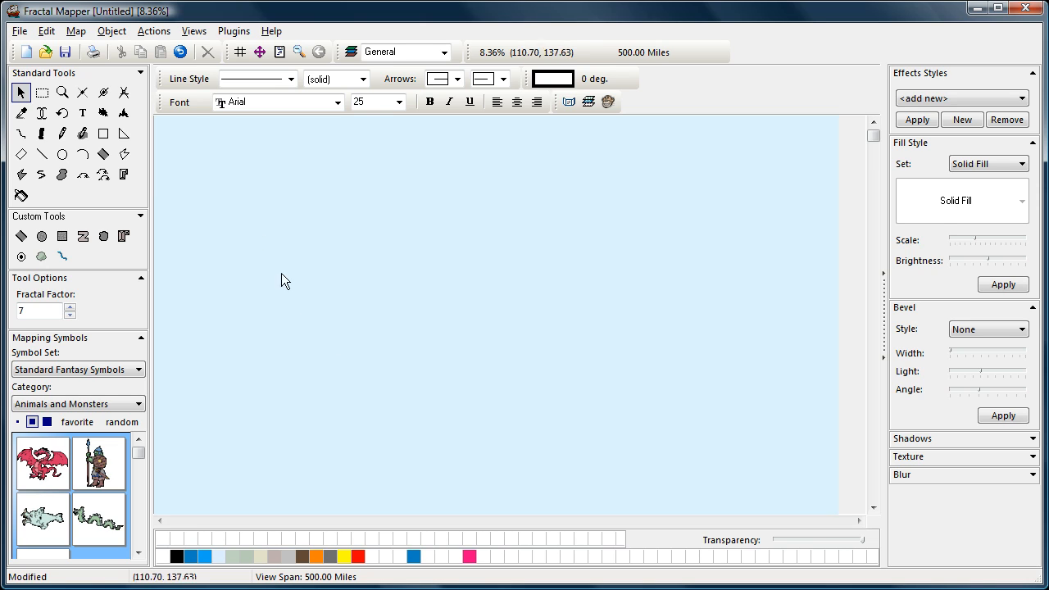
Draw a fractal landmass across a roughly square area in the western half of the map and select it to show its frame
{"action": "left_click", "coordinate": [102, 114]}
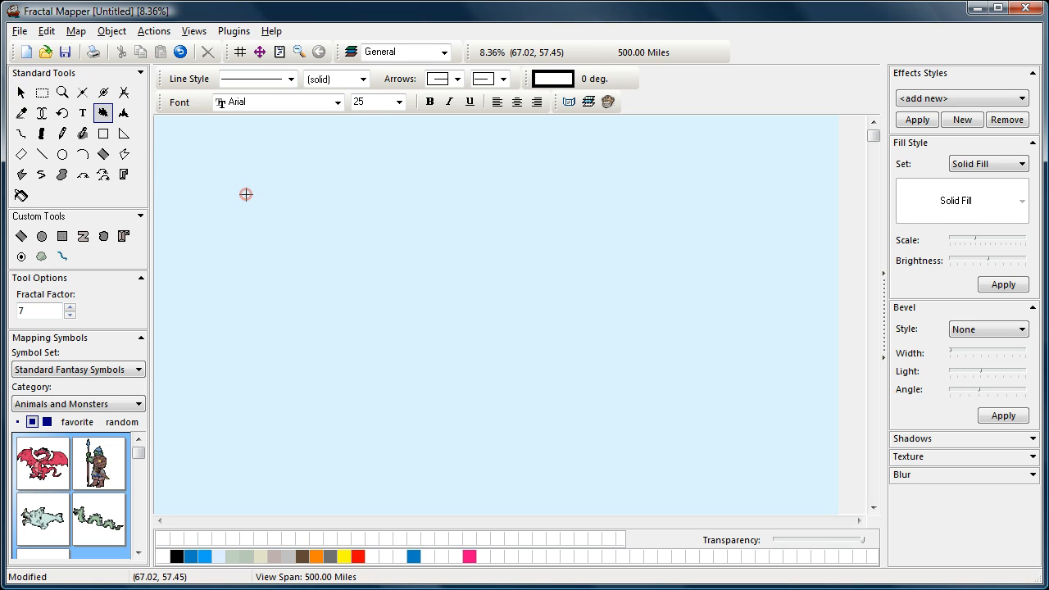
{"action": "left_click_drag", "start_coordinate": [246, 194], "coordinate": [466, 398]}
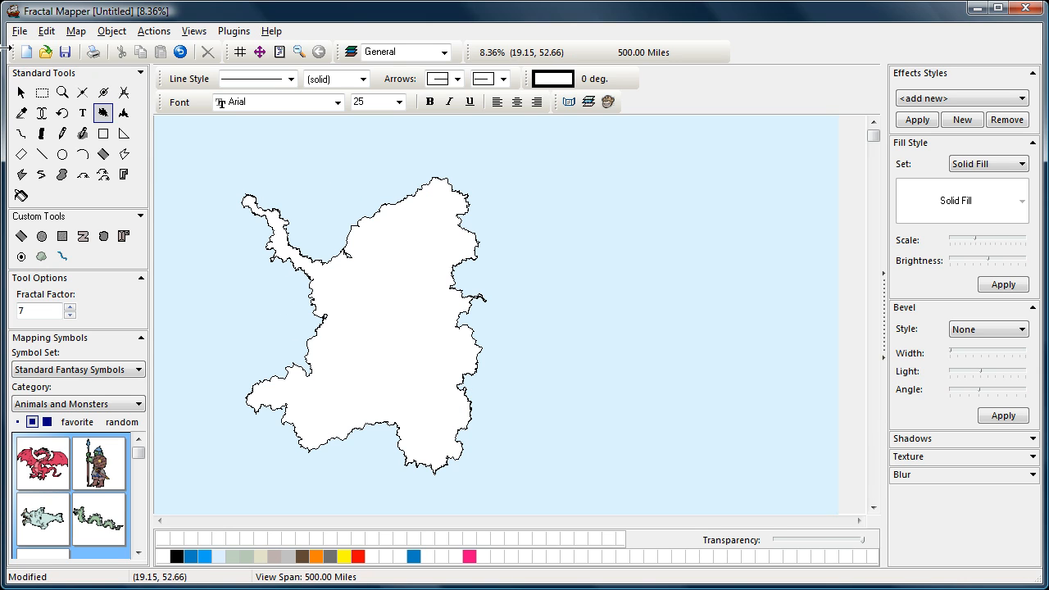
{"action": "left_click", "coordinate": [20, 92]}
{"action": "left_click", "coordinate": [382, 332]}
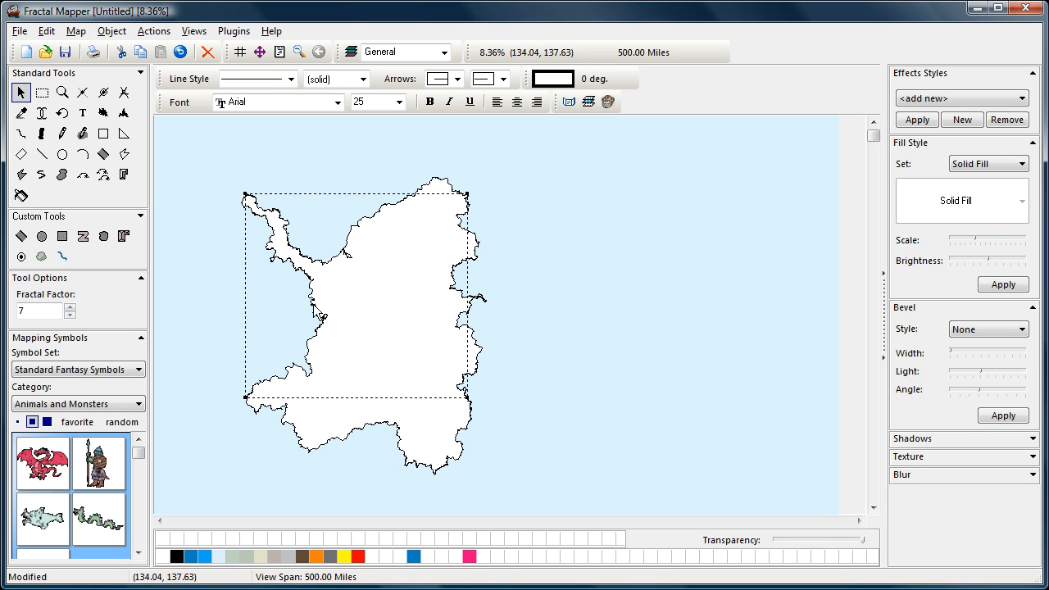
Draw a single-segment fractal line from the landmass's east coast southwest into its interior
{"action": "left_click", "coordinate": [21, 133]}
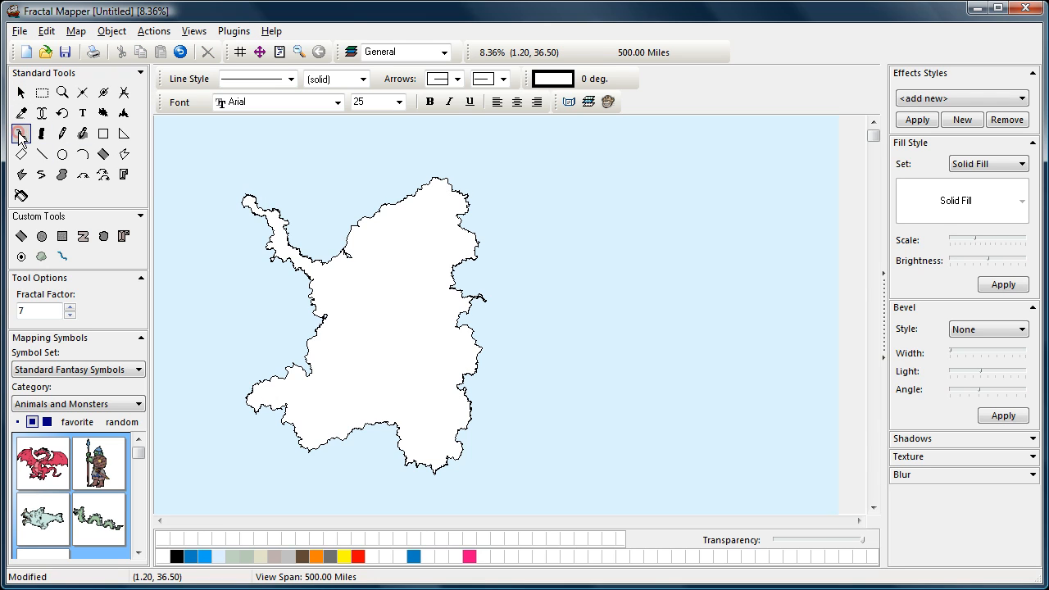
{"action": "left_click", "coordinate": [447, 288]}
{"action": "left_click", "coordinate": [386, 328]}
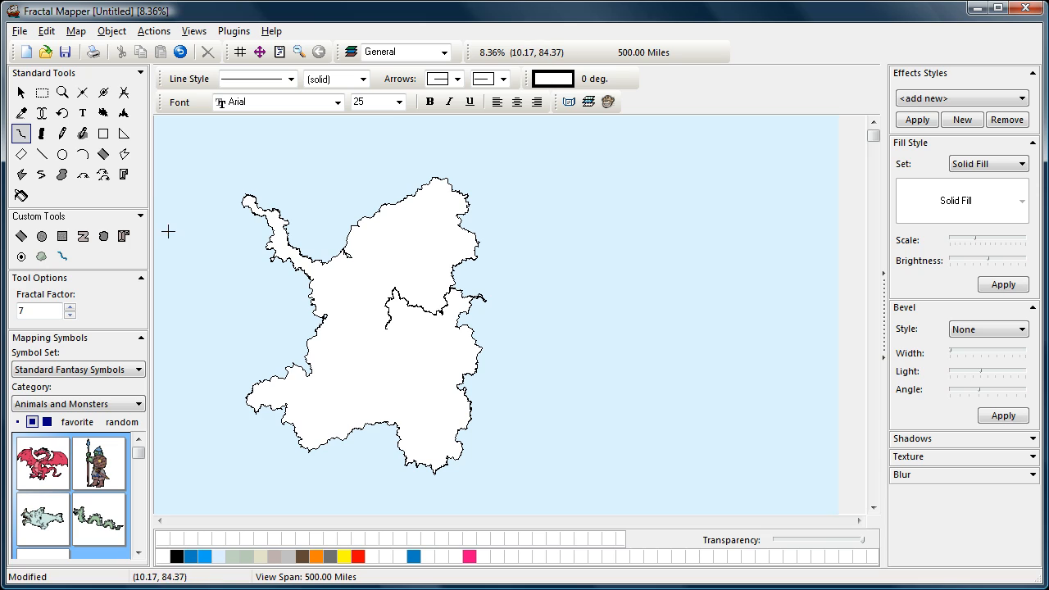
Delete the square-based landmass and the fractal line from the map
{"action": "left_click", "coordinate": [20, 95]}
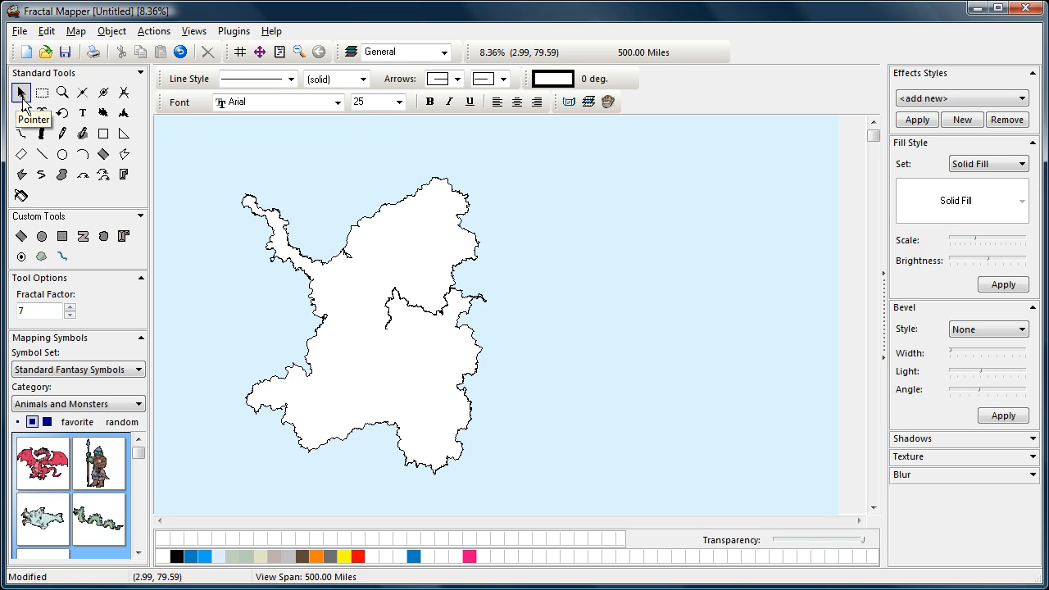
{"action": "left_click", "coordinate": [398, 350]}
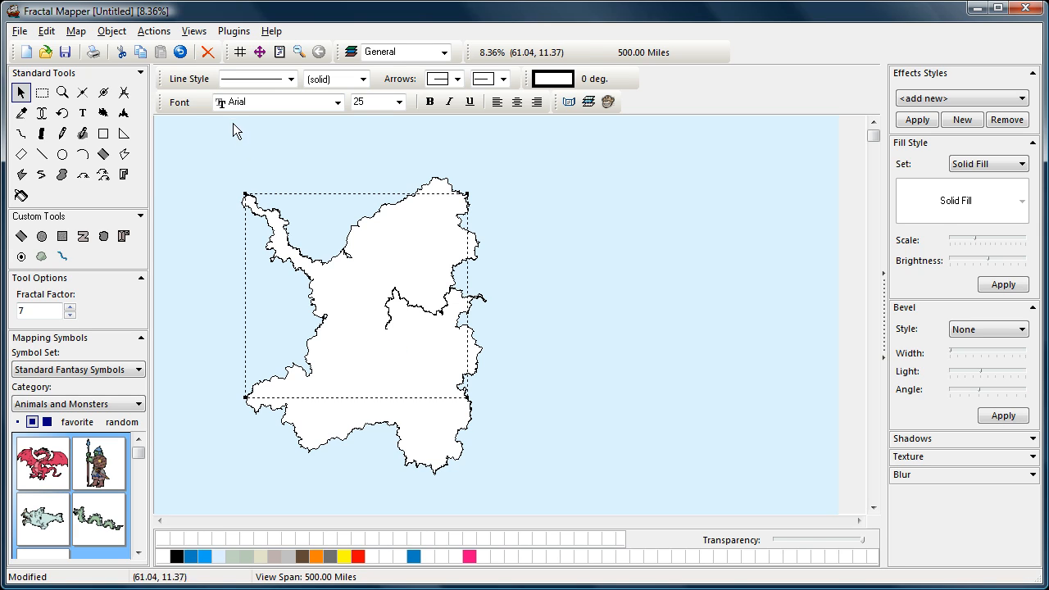
{"action": "left_click", "coordinate": [210, 54]}
{"action": "left_click", "coordinate": [429, 305]}
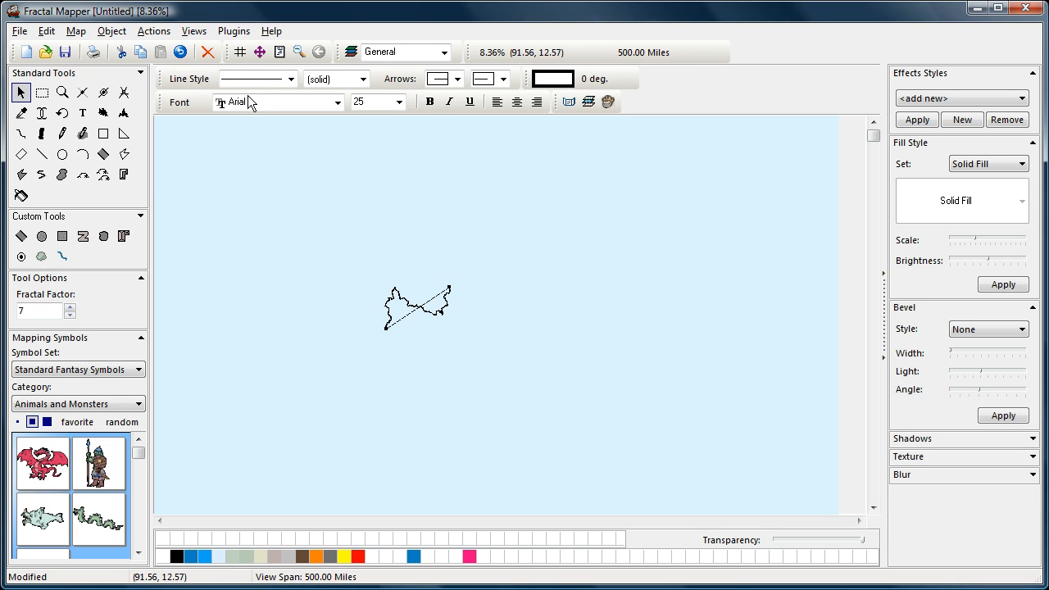
{"action": "left_click", "coordinate": [211, 54]}
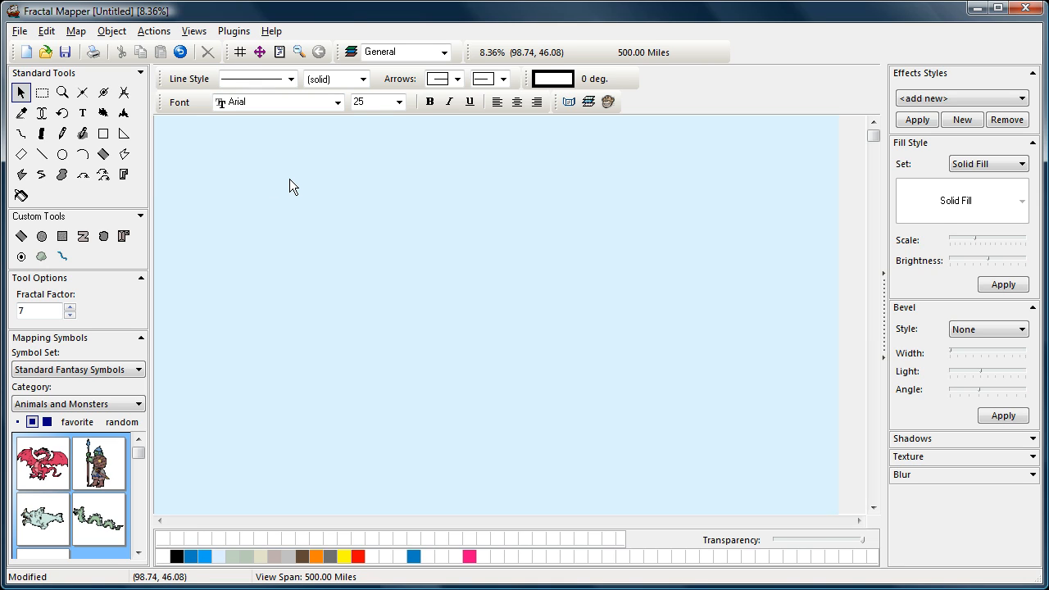
Draw a large closed fractal polygon as an irregular continent, placing points around its coast with bays in the north and southwest
{"action": "left_click", "coordinate": [20, 173]}
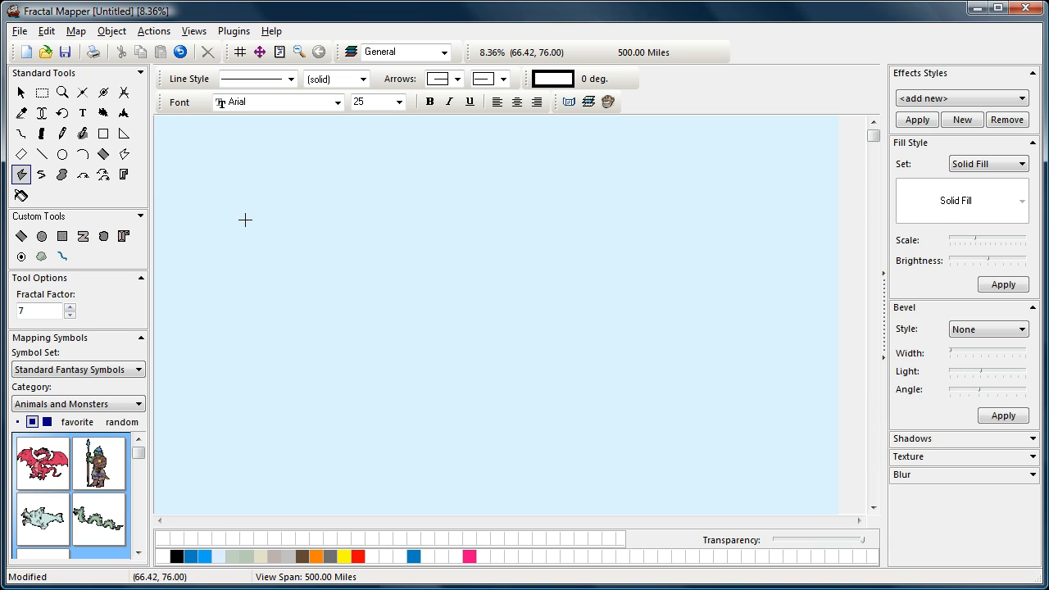
{"action": "left_click", "coordinate": [245, 220]}
{"action": "left_click", "coordinate": [258, 265]}
{"action": "left_click", "coordinate": [259, 317]}
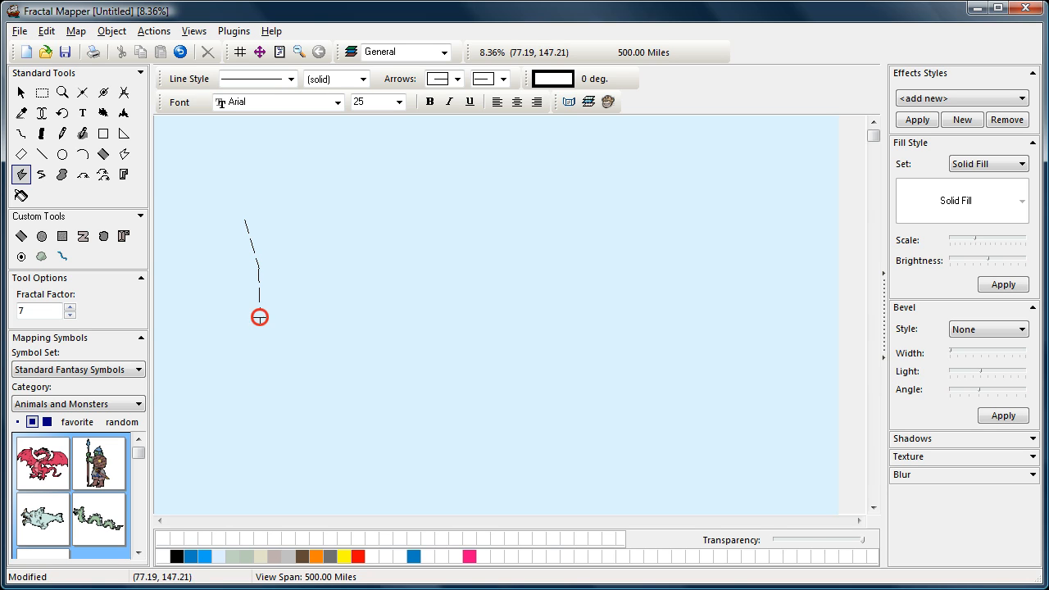
{"action": "left_click", "coordinate": [311, 356]}
{"action": "left_click", "coordinate": [349, 319]}
{"action": "left_click", "coordinate": [392, 301]}
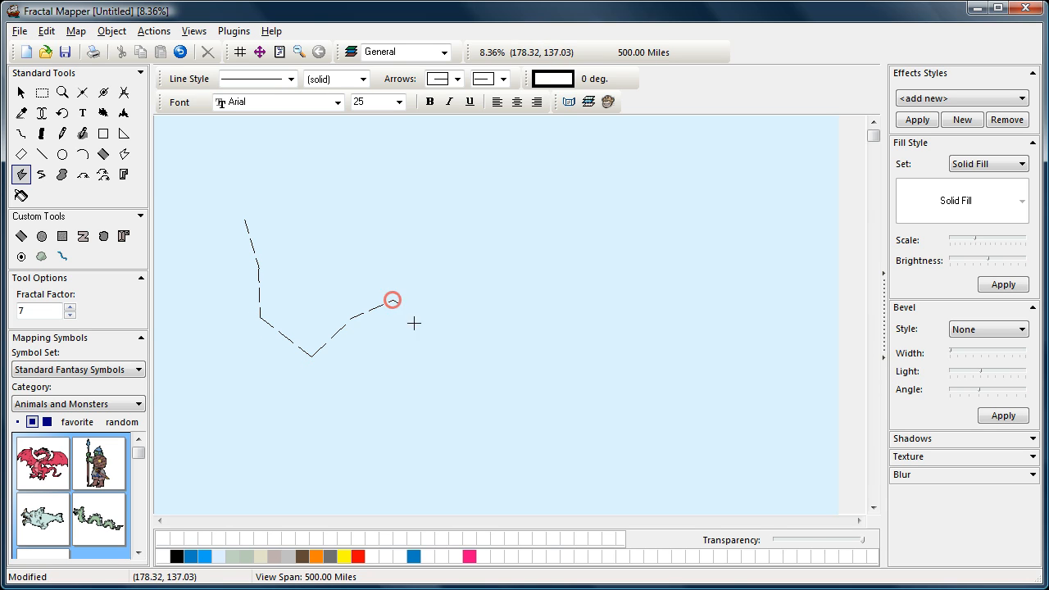
{"action": "left_click", "coordinate": [416, 345]}
{"action": "left_click", "coordinate": [403, 392]}
{"action": "left_click", "coordinate": [473, 421]}
{"action": "left_click", "coordinate": [574, 403]}
{"action": "left_click", "coordinate": [577, 328]}
{"action": "left_click", "coordinate": [532, 236]}
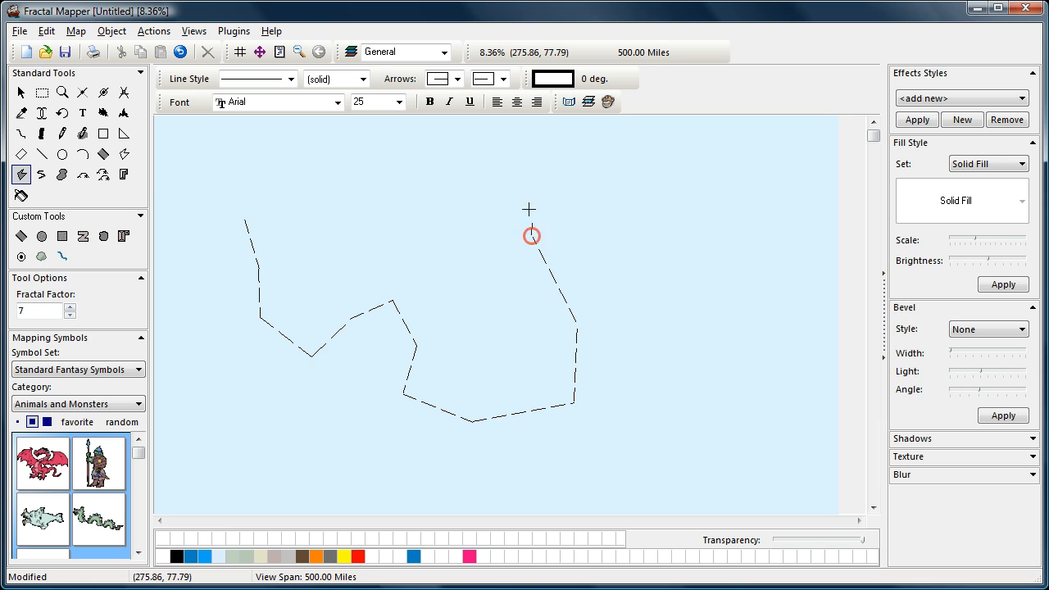
{"action": "left_click", "coordinate": [527, 187]}
{"action": "left_click", "coordinate": [486, 148]}
{"action": "left_click", "coordinate": [399, 167]}
{"action": "left_click", "coordinate": [385, 220]}
{"action": "left_click", "coordinate": [339, 247]}
{"action": "left_click", "coordinate": [297, 194]}
{"action": "left_click", "coordinate": [240, 182]}
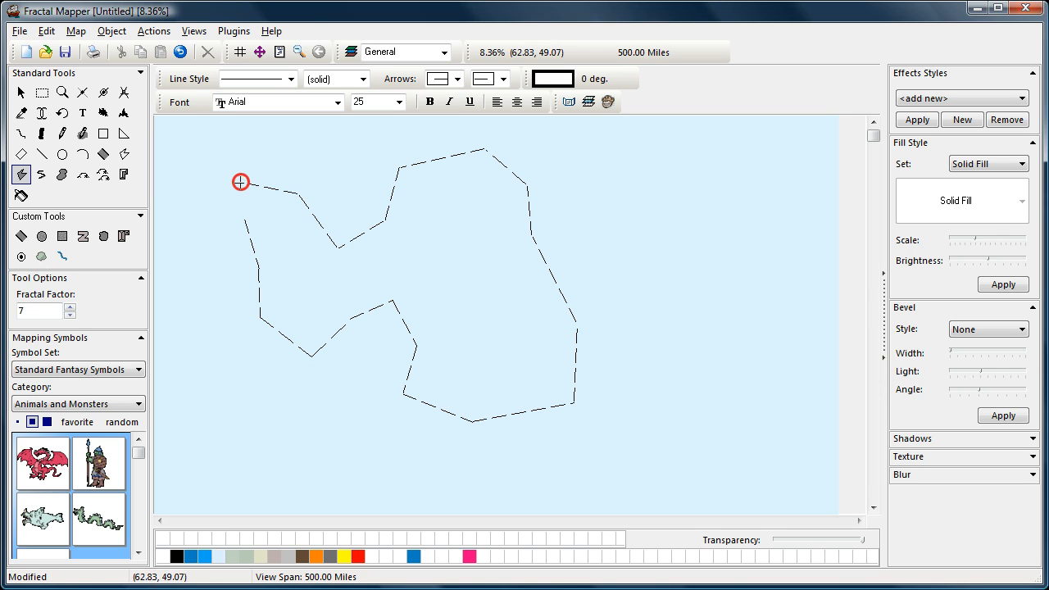
{"action": "left_click", "coordinate": [225, 214]}
{"action": "right_click", "coordinate": [225, 215]}
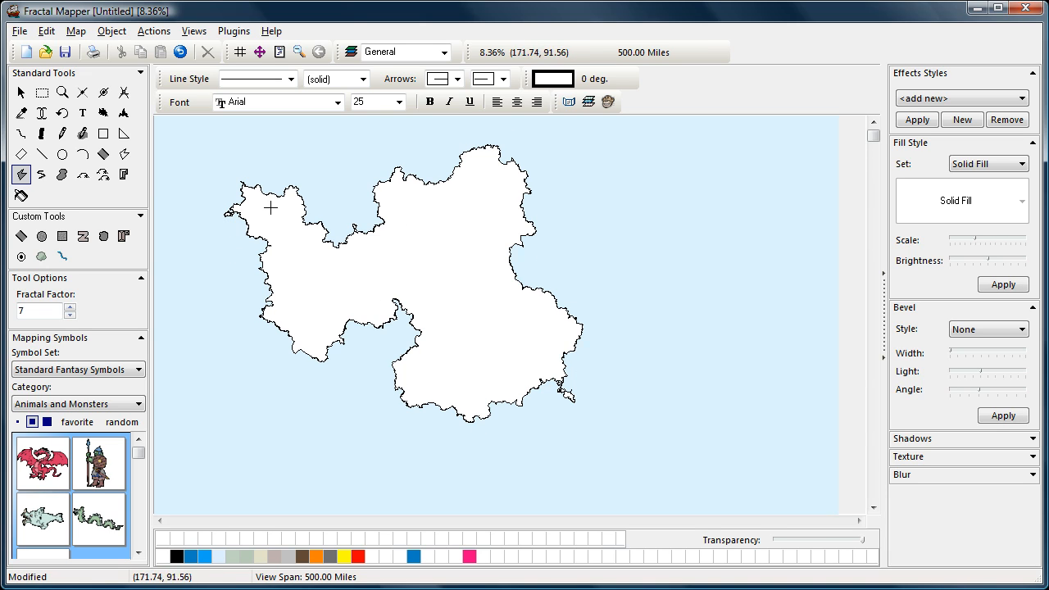
Select the polygon continent and lower its fractal factor to 0
{"action": "left_click", "coordinate": [20, 92]}
{"action": "left_click", "coordinate": [388, 272]}
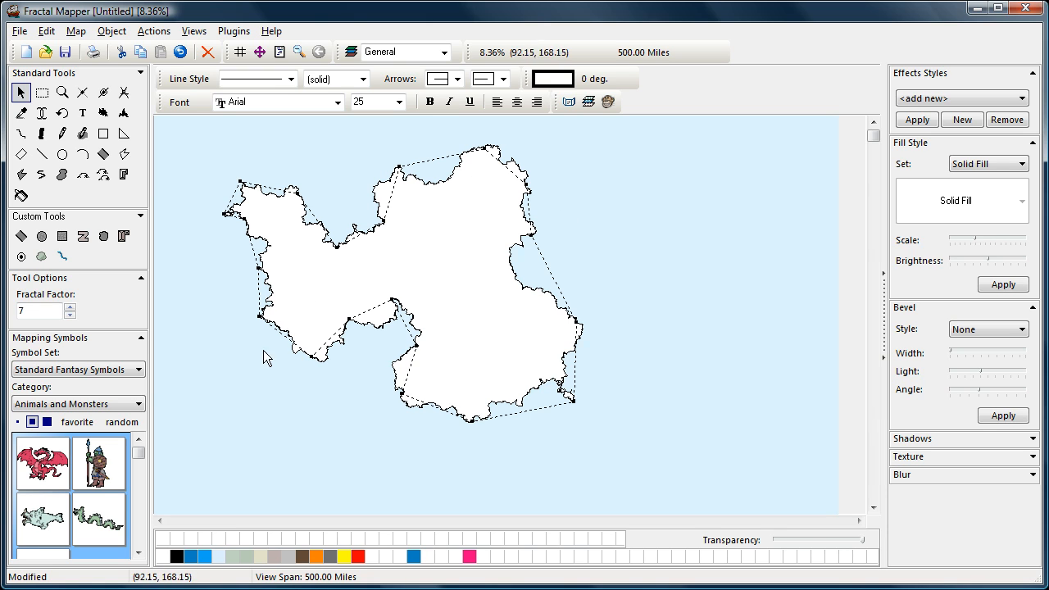
{"action": "left_click", "coordinate": [70, 315]}
{"action": "left_click", "coordinate": [71, 316]}
{"action": "left_click", "coordinate": [70, 315]}
{"action": "left_click", "coordinate": [70, 315]}
{"action": "left_click", "coordinate": [70, 316]}
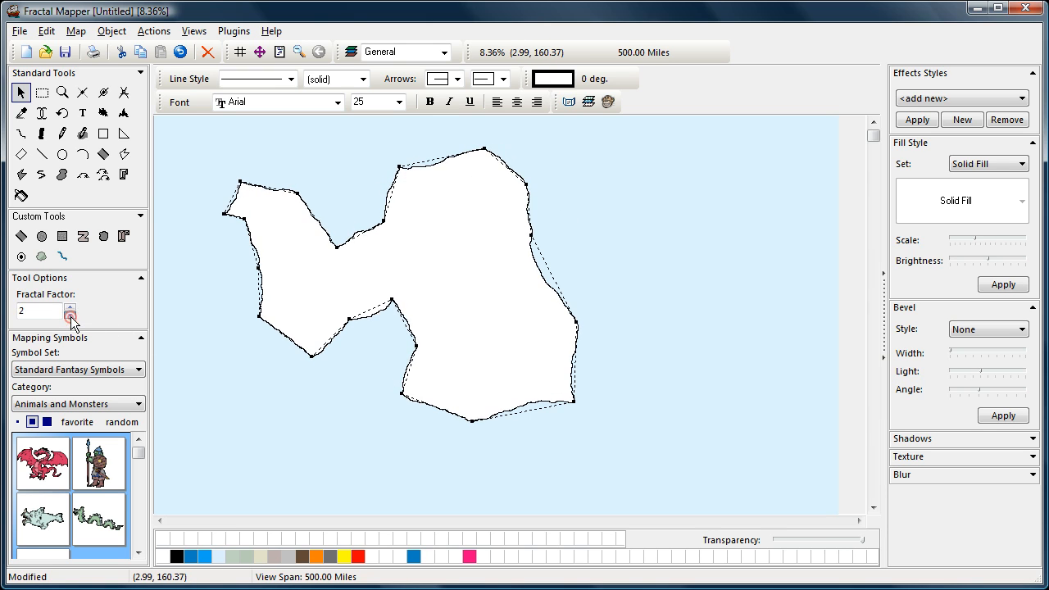
{"action": "left_click", "coordinate": [70, 316]}
{"action": "left_click", "coordinate": [71, 315]}
Raise the continent's fractal factor beyond 8, settle it at 7, and deselect the continent
{"action": "left_click", "coordinate": [70, 311]}
{"action": "left_click", "coordinate": [70, 311]}
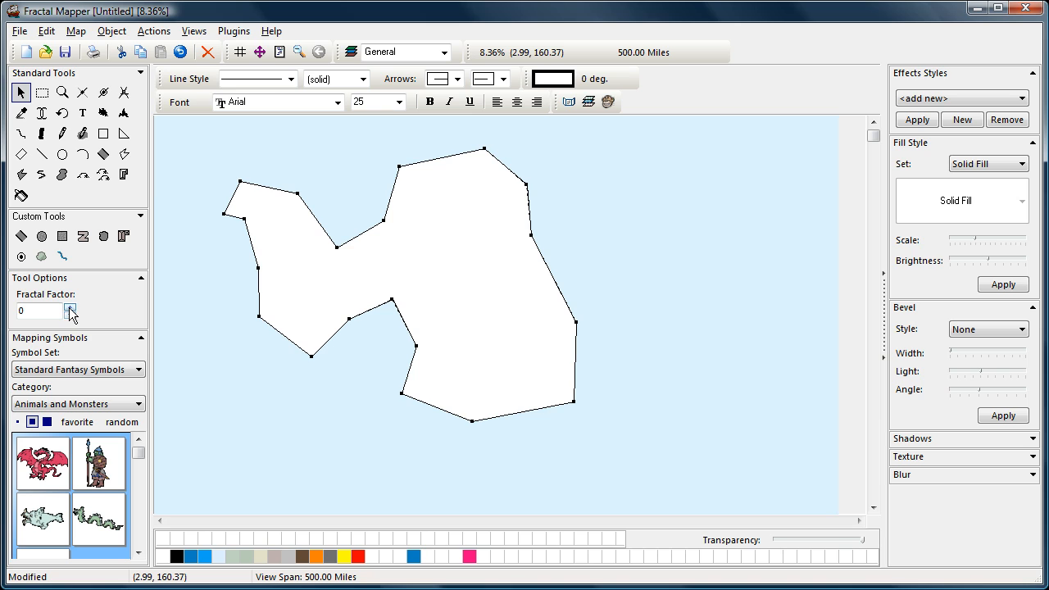
{"action": "left_click", "coordinate": [70, 310]}
{"action": "left_click", "coordinate": [70, 311]}
{"action": "left_click", "coordinate": [70, 311]}
{"action": "left_click", "coordinate": [70, 311]}
{"action": "left_click", "coordinate": [70, 311]}
{"action": "left_click", "coordinate": [70, 311]}
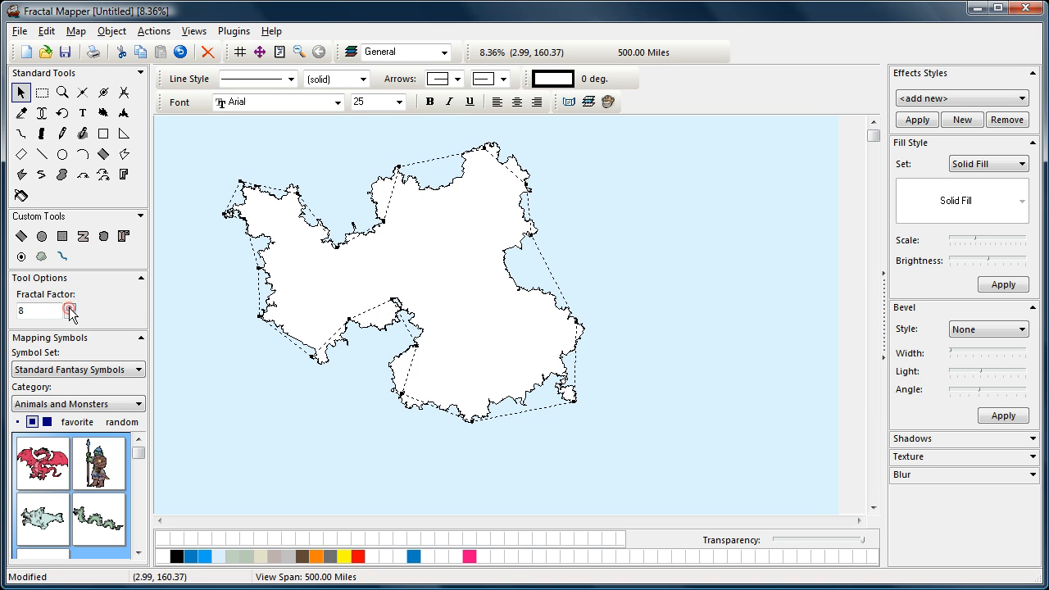
{"action": "left_click", "coordinate": [70, 310]}
{"action": "left_click", "coordinate": [71, 315]}
{"action": "left_click", "coordinate": [70, 315]}
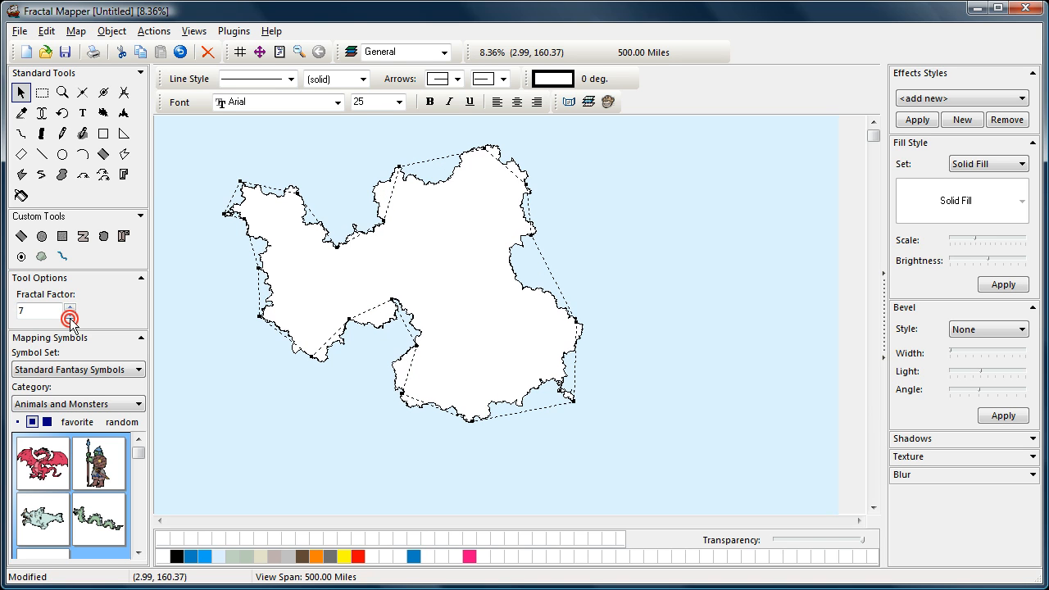
{"action": "left_click", "coordinate": [187, 328]}
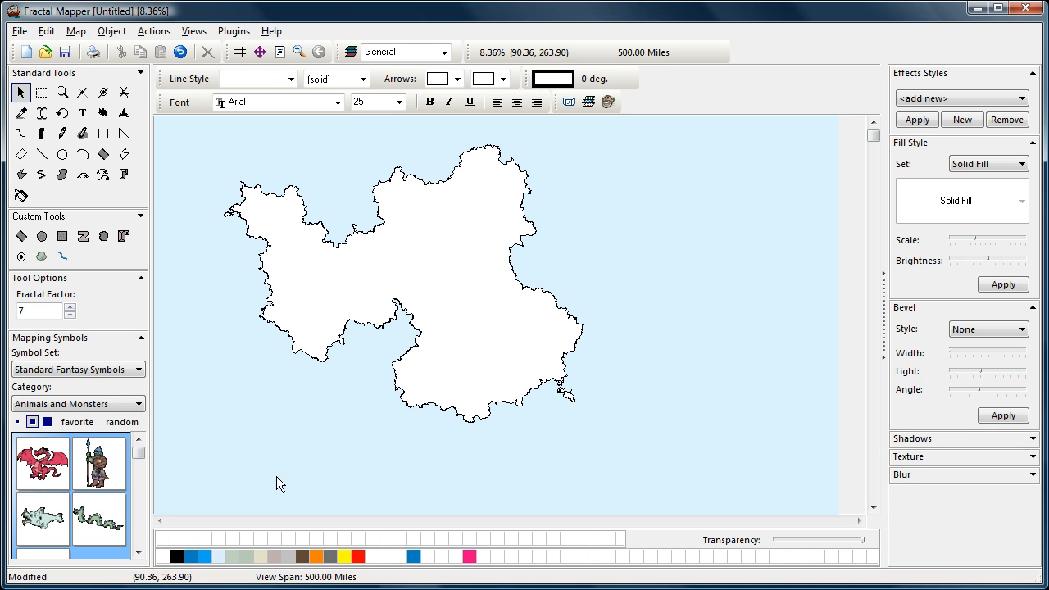
Draw an open, U-shaped fractal polyline from the continent's northern bay into its interior and select it to show its points
{"action": "left_click", "coordinate": [125, 156]}
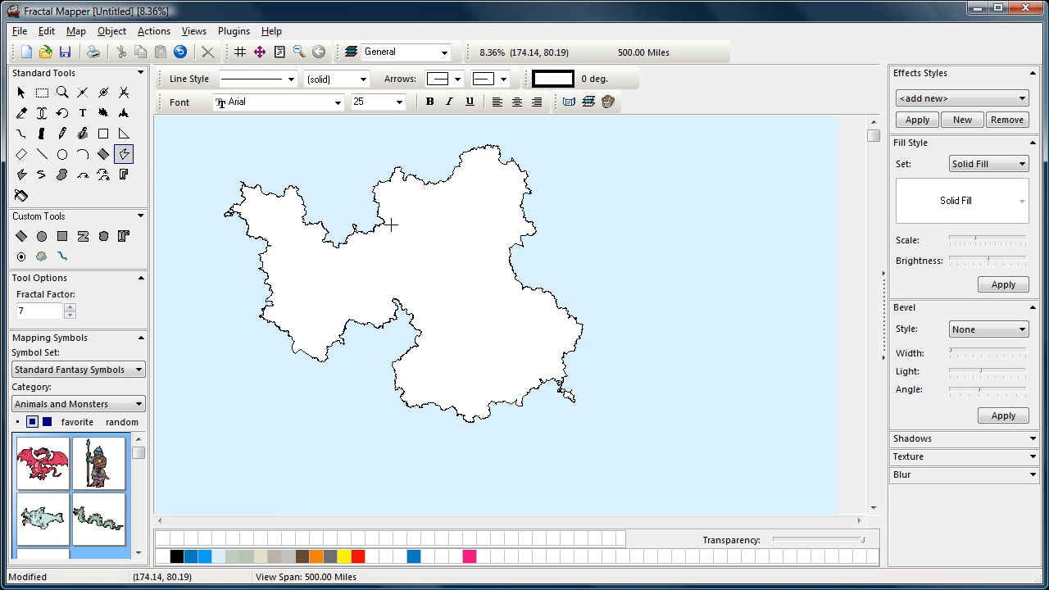
{"action": "mouse_move", "coordinate": [385, 222]}
{"action": "left_mouse_down"}
{"action": "mouse_move", "coordinate": [414, 227]}
{"action": "mouse_move", "coordinate": [413, 256]}
{"action": "mouse_move", "coordinate": [441, 269]}
{"action": "mouse_move", "coordinate": [468, 239]}
{"action": "mouse_move", "coordinate": [476, 208]}
{"action": "left_mouse_up"}
{"action": "right_click", "coordinate": [476, 208]}
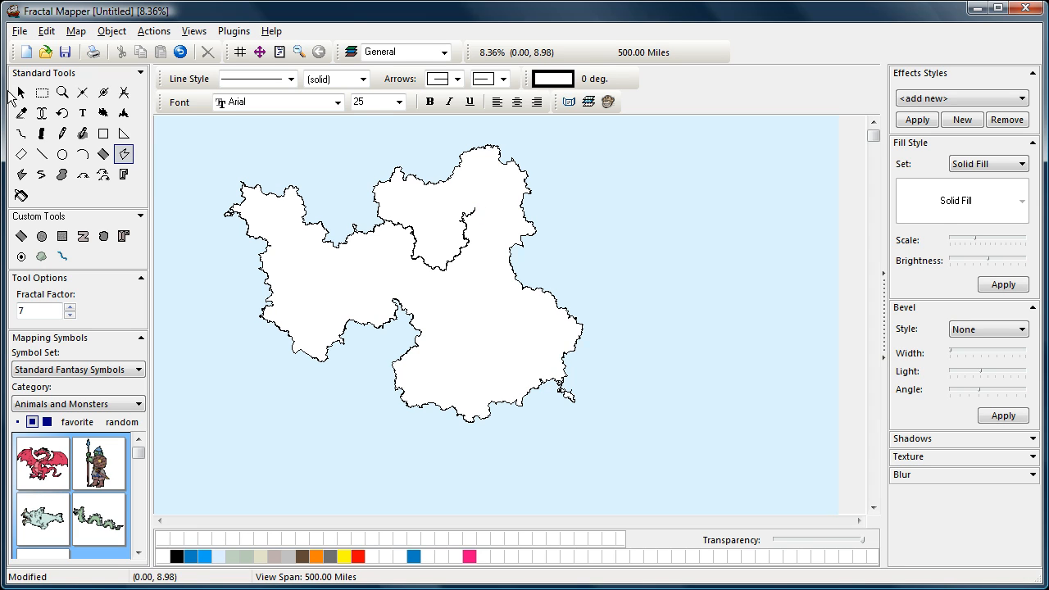
{"action": "left_click", "coordinate": [21, 92]}
{"action": "left_click", "coordinate": [429, 254]}
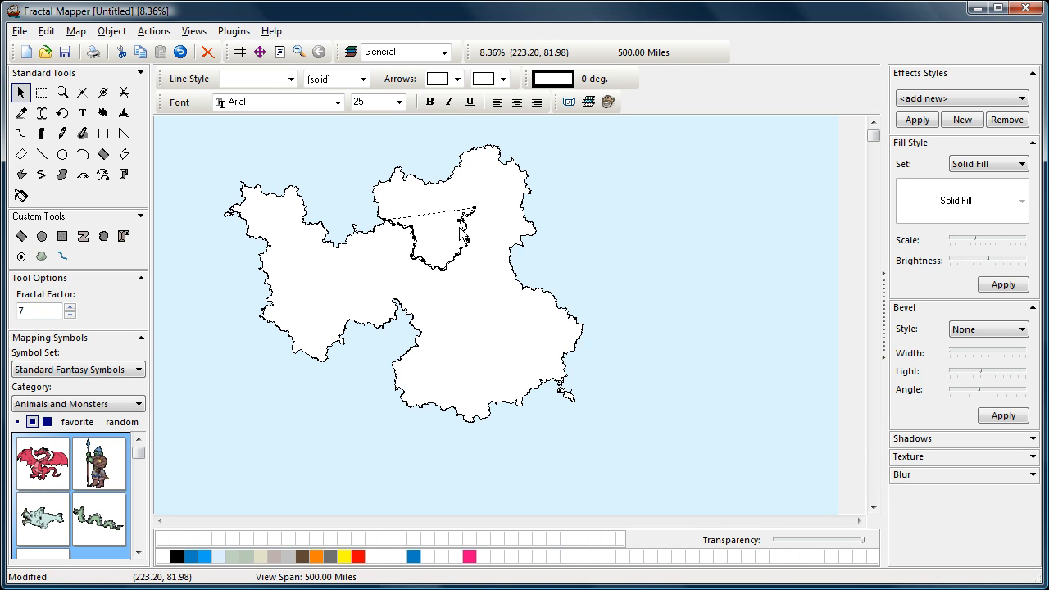
Select all objects on the map and delete them
{"action": "left_click", "coordinate": [281, 159]}
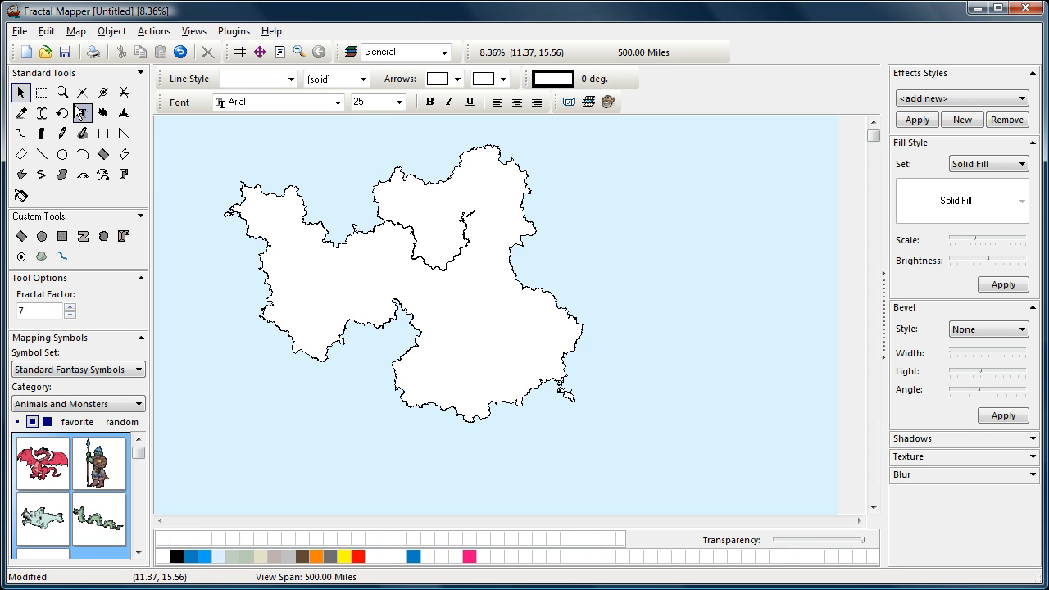
{"action": "key", "text": "ctrl+a"}
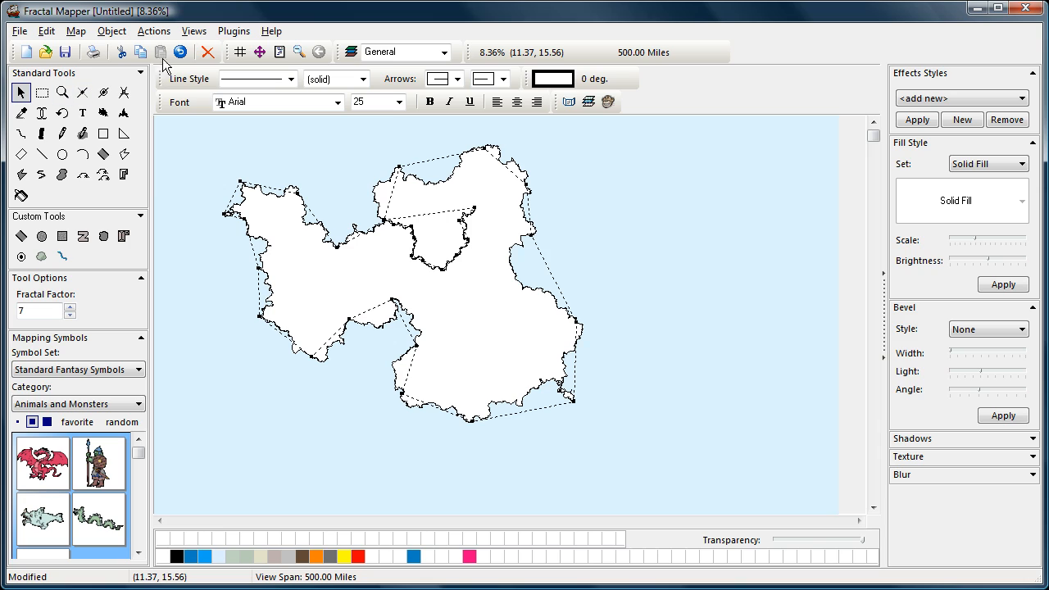
{"action": "left_click", "coordinate": [215, 52]}
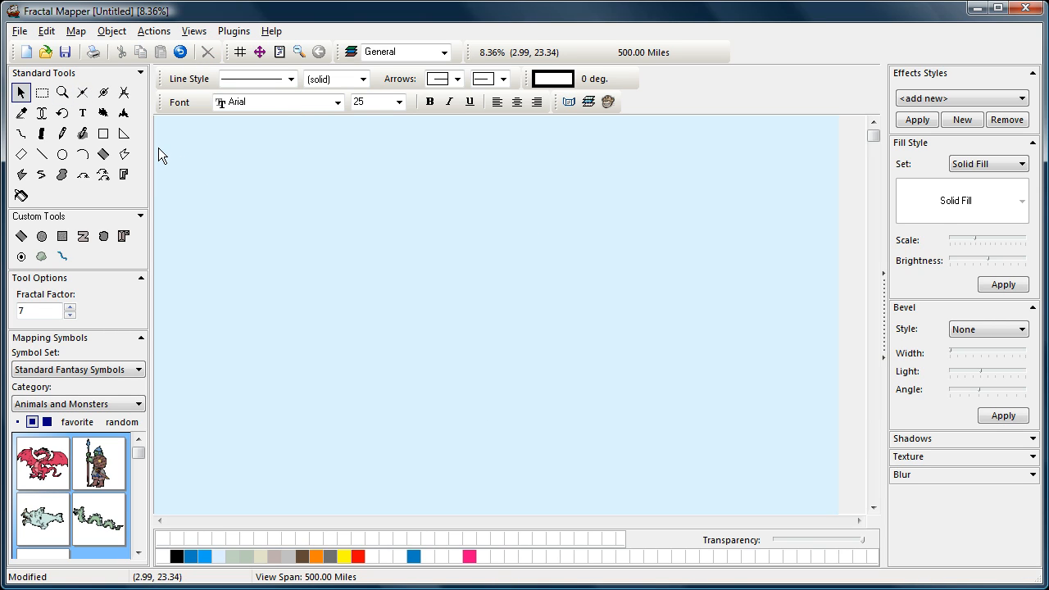
Draw a three-point fractal landmass in the western part of the map and select it to show its triangular frame
{"action": "left_click", "coordinate": [127, 116]}
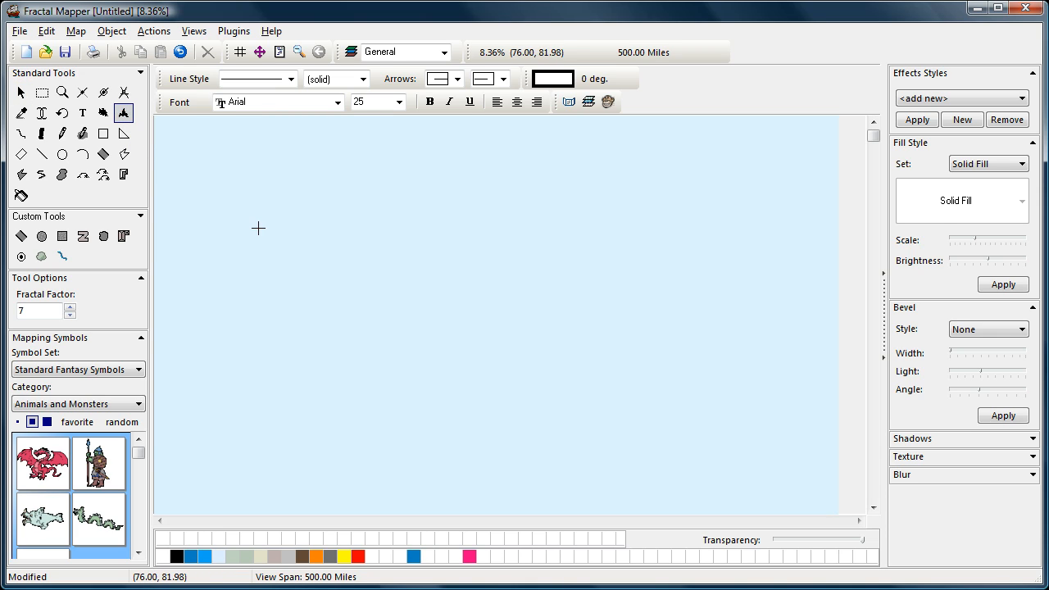
{"action": "left_click", "coordinate": [242, 209]}
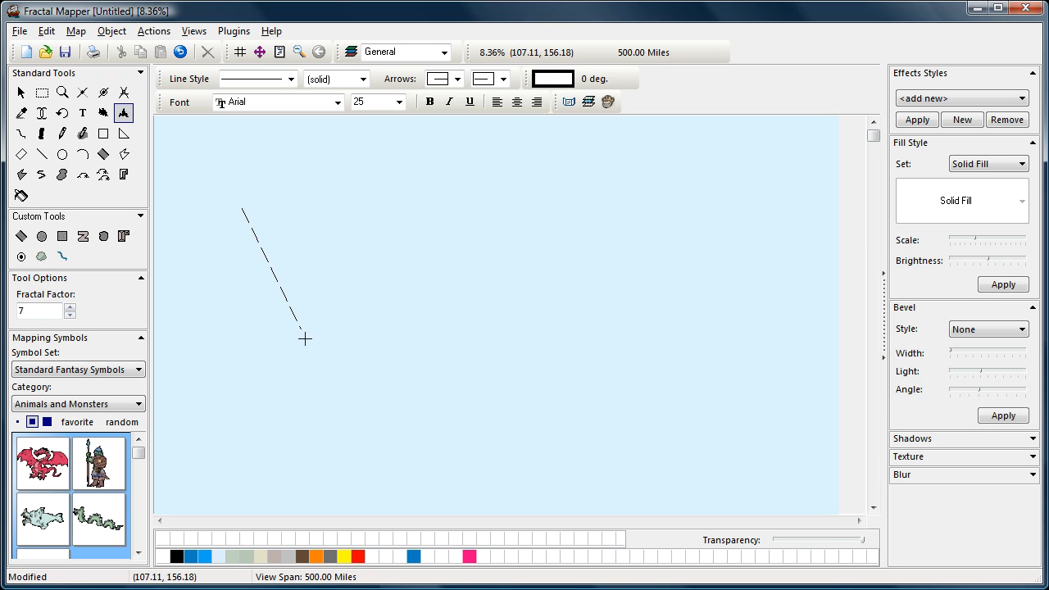
{"action": "left_click", "coordinate": [306, 383]}
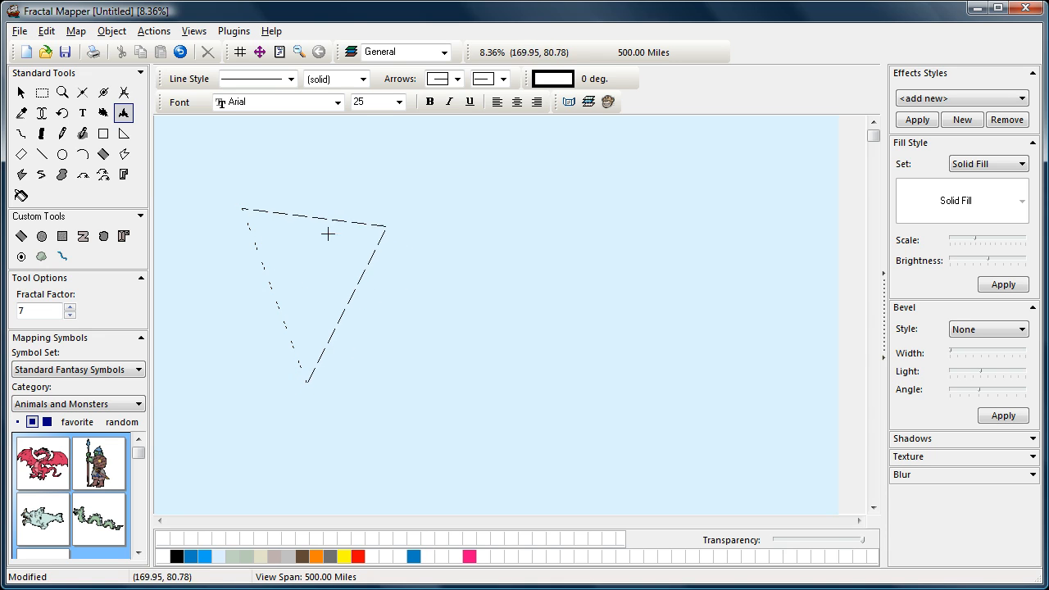
{"action": "right_click", "coordinate": [403, 232]}
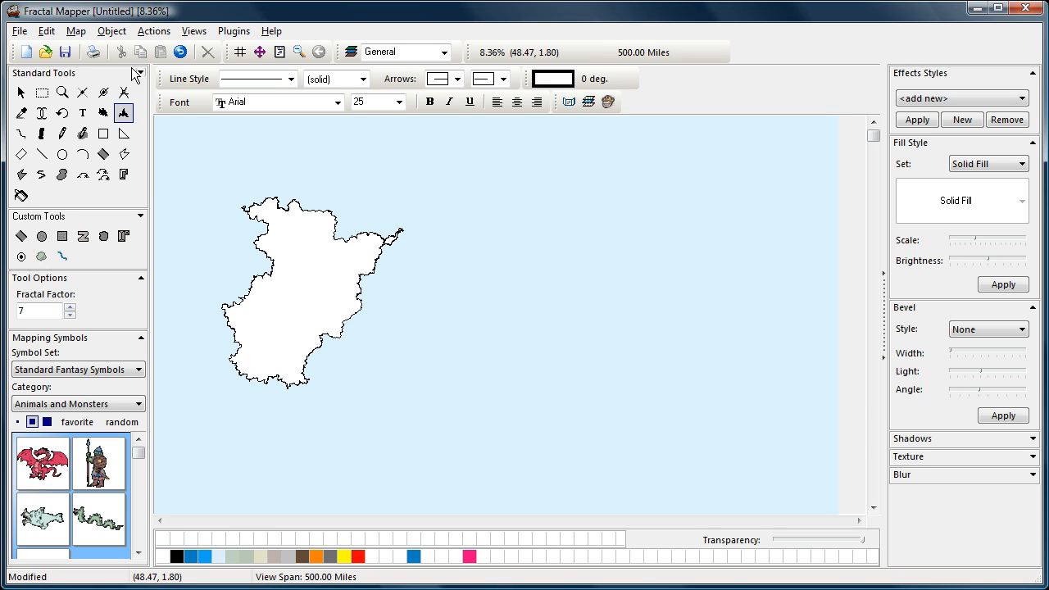
{"action": "left_click", "coordinate": [20, 93]}
{"action": "left_click", "coordinate": [339, 271]}
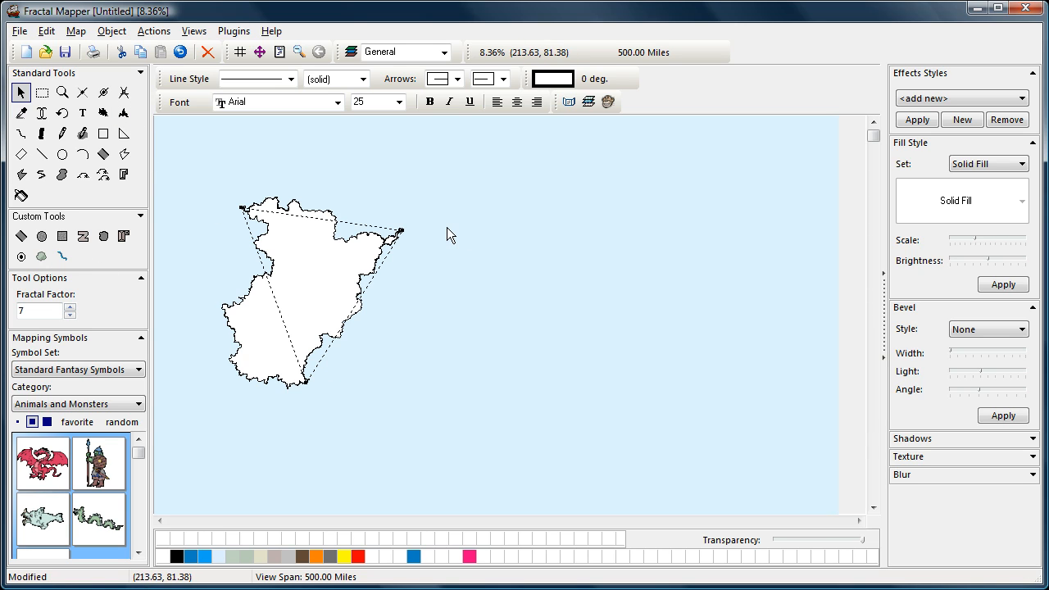
Draw a second three-point fractal landmass east of the first, as a tall, very narrow triangle
{"action": "left_click", "coordinate": [123, 113]}
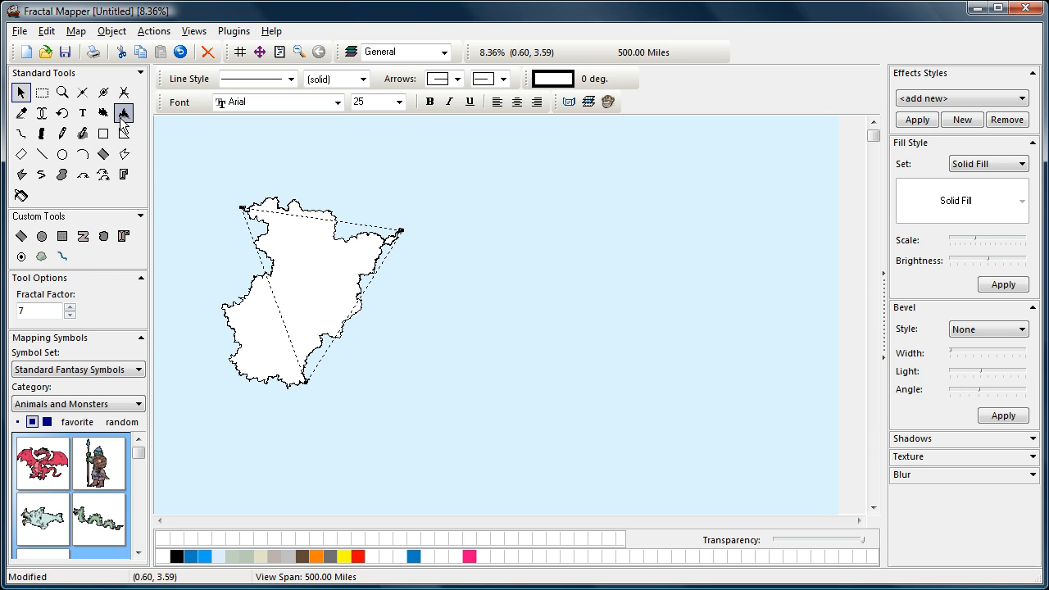
{"action": "left_click", "coordinate": [452, 197]}
{"action": "left_click", "coordinate": [470, 459]}
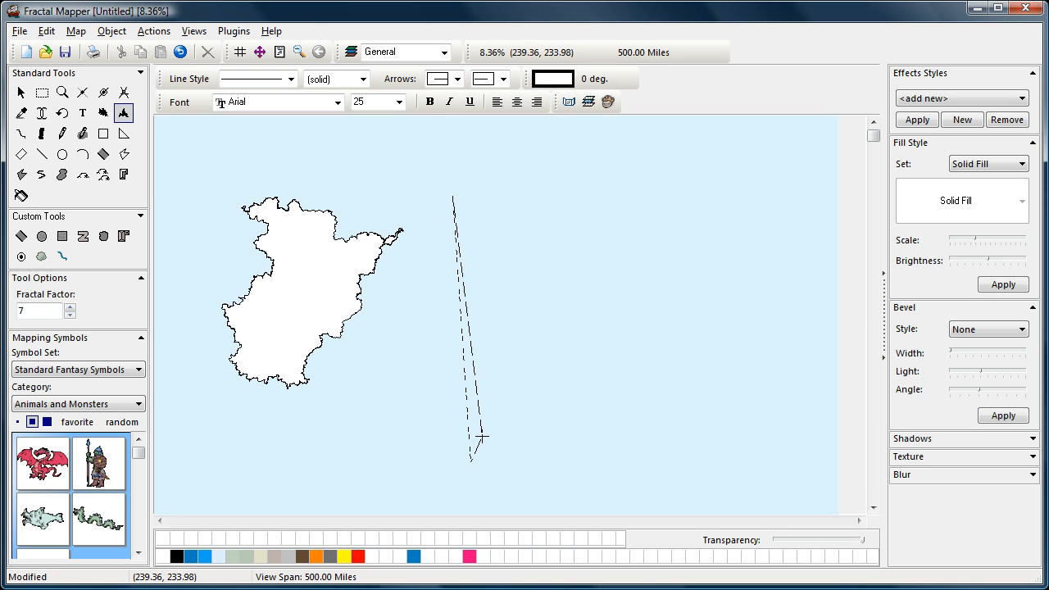
{"action": "right_click", "coordinate": [481, 437]}
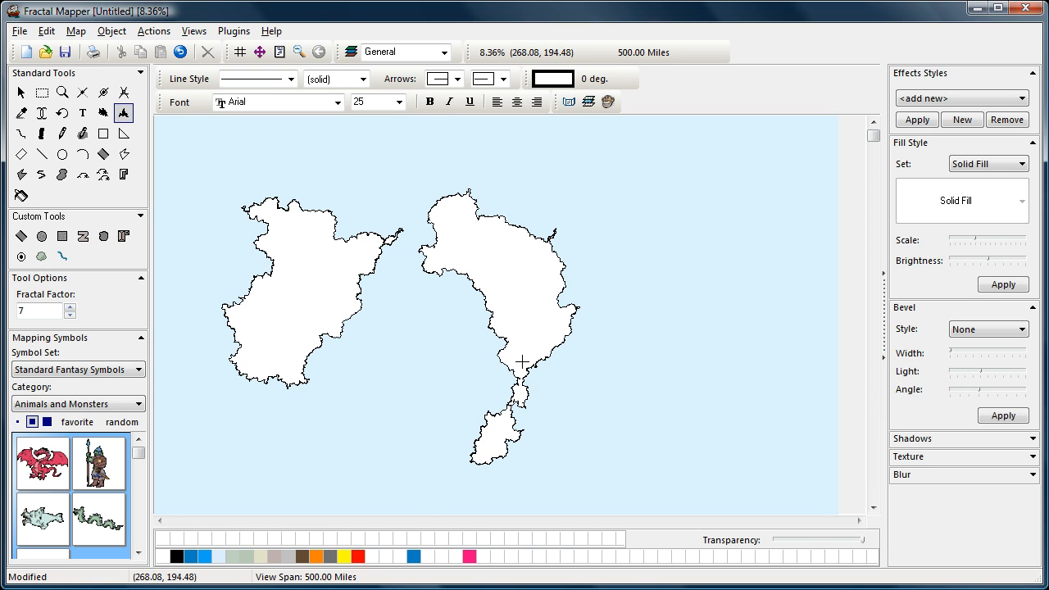
Draw a third fractal landmass east of the second from three nearly collinear points running from northwest to southeast
{"action": "left_click", "coordinate": [619, 205]}
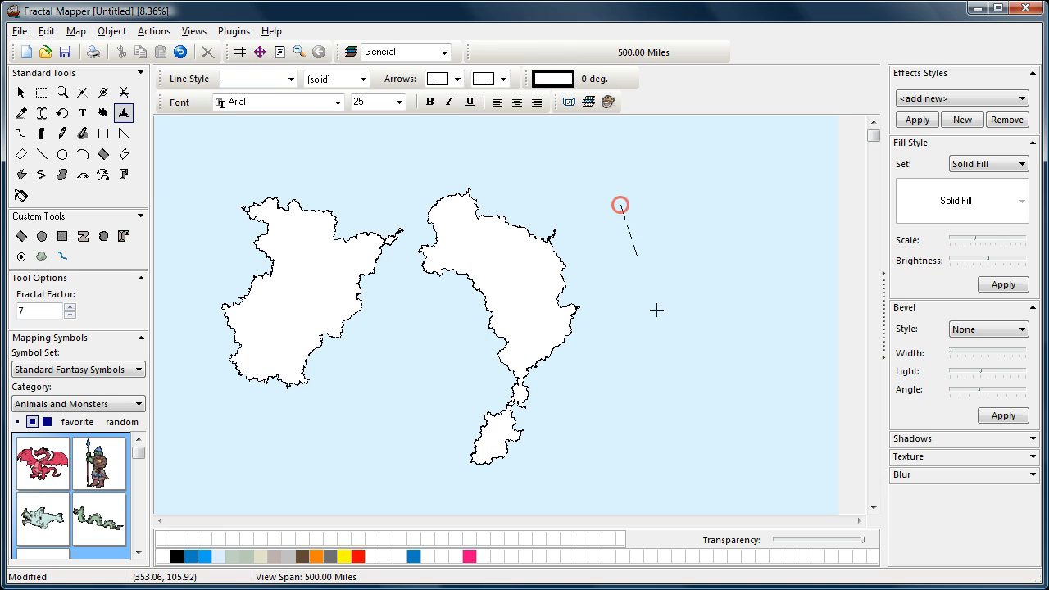
{"action": "left_click", "coordinate": [687, 400]}
{"action": "right_click", "coordinate": [735, 486]}
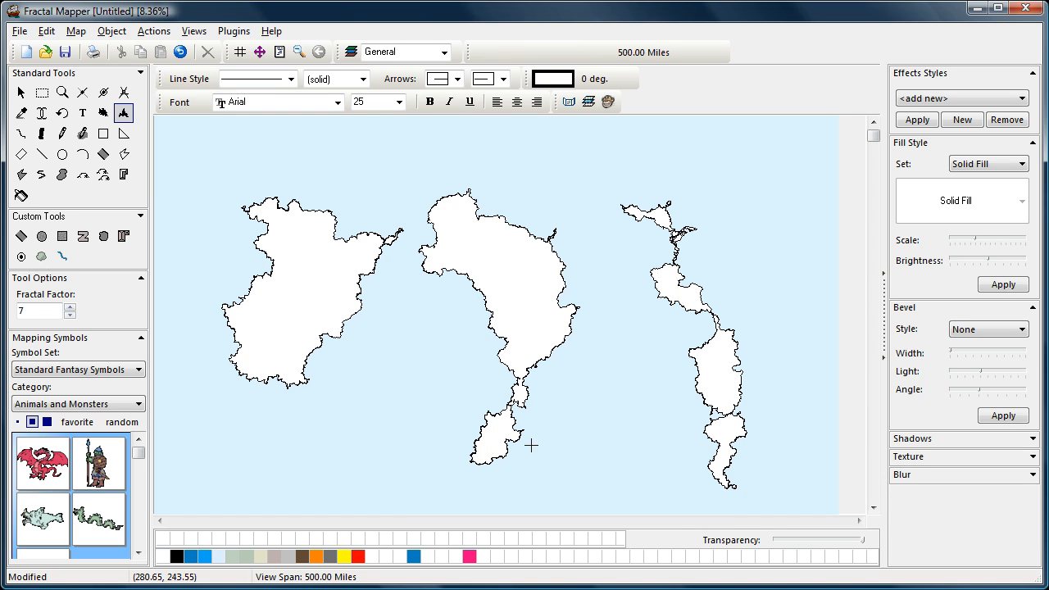
Select all three fractal landmasses on the map and delete them
{"action": "left_click", "coordinate": [21, 93]}
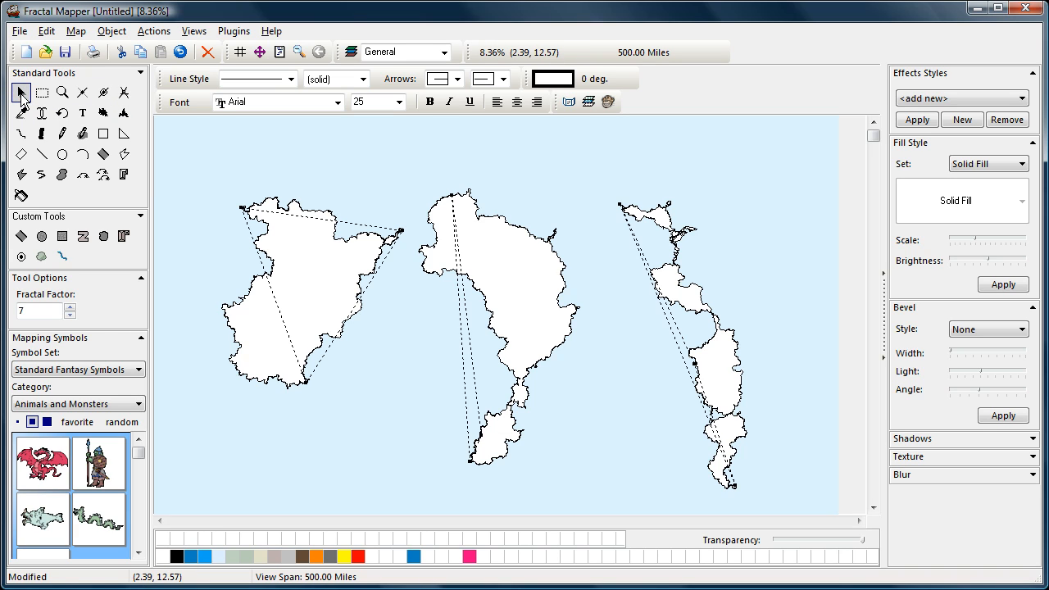
{"action": "key", "text": "Delete"}
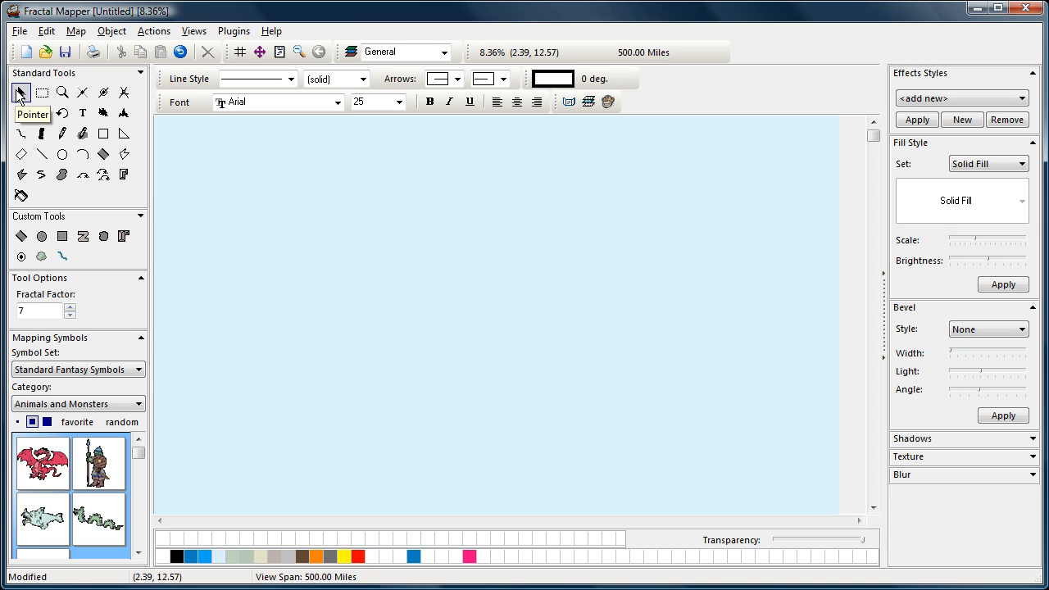
Draw an upright rectangle in the northwest of the map and a three-point triangle just east of it
{"action": "left_click", "coordinate": [103, 133]}
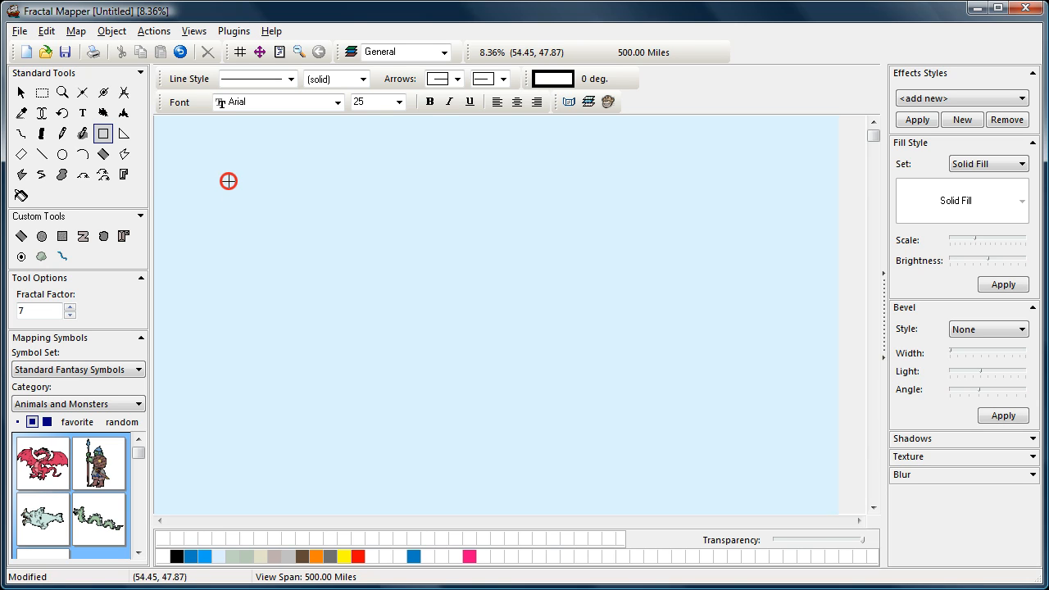
{"action": "left_click_drag", "start_coordinate": [228, 180], "coordinate": [328, 292]}
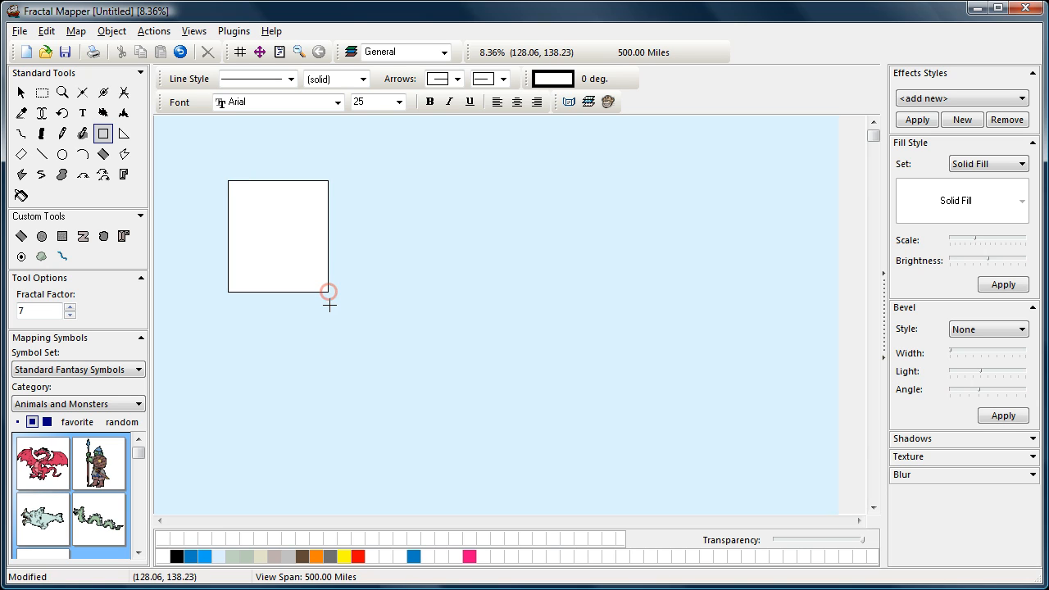
{"action": "left_click", "coordinate": [124, 133]}
{"action": "left_click", "coordinate": [379, 197]}
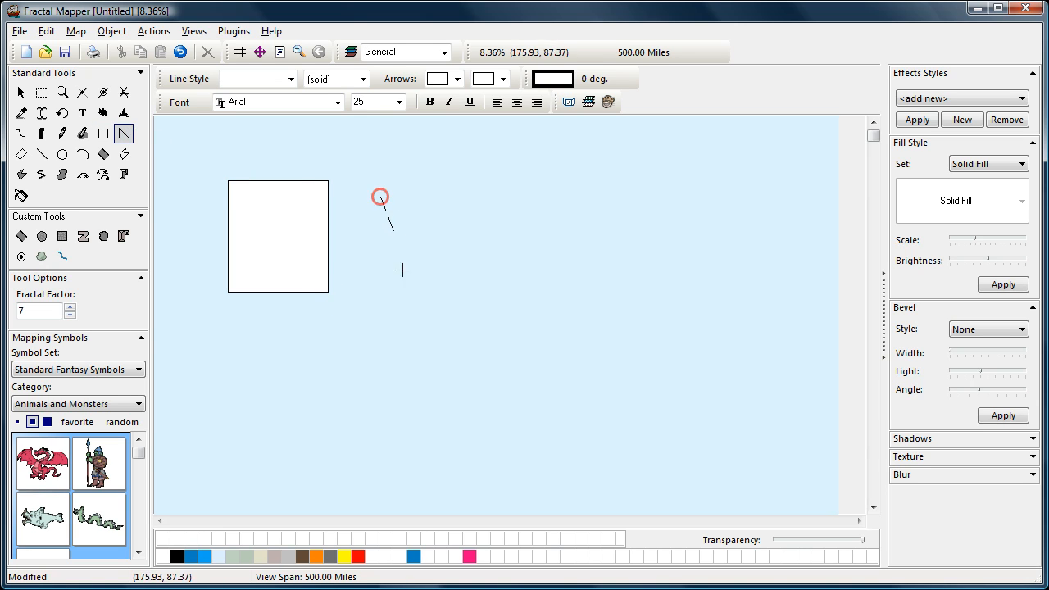
{"action": "double_click", "coordinate": [487, 235]}
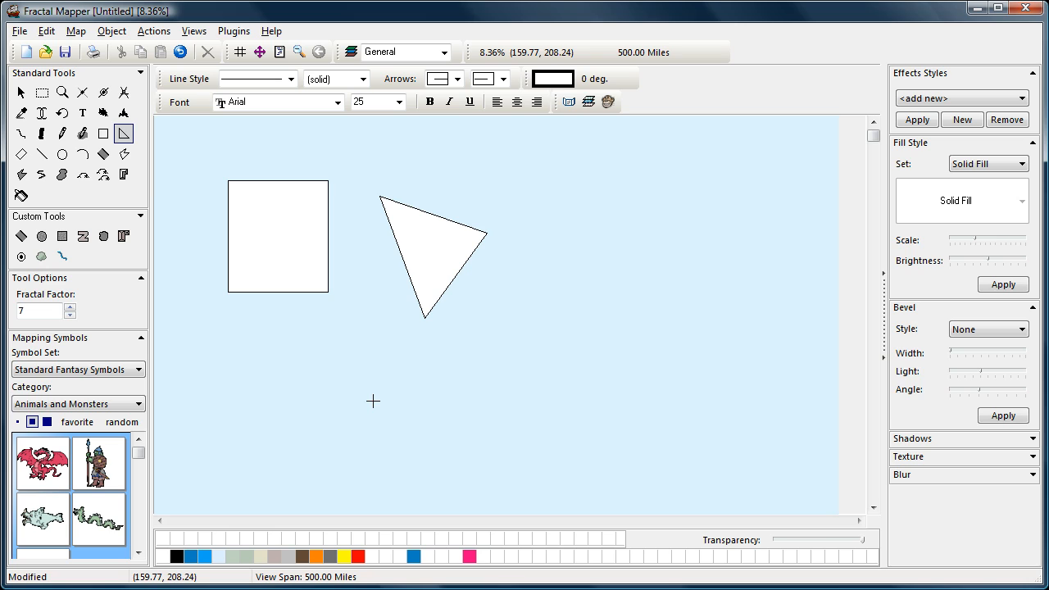
Draw a roughly circular ellipse east of the triangle and a straight diagonal line below the rectangle
{"action": "left_click", "coordinate": [62, 154]}
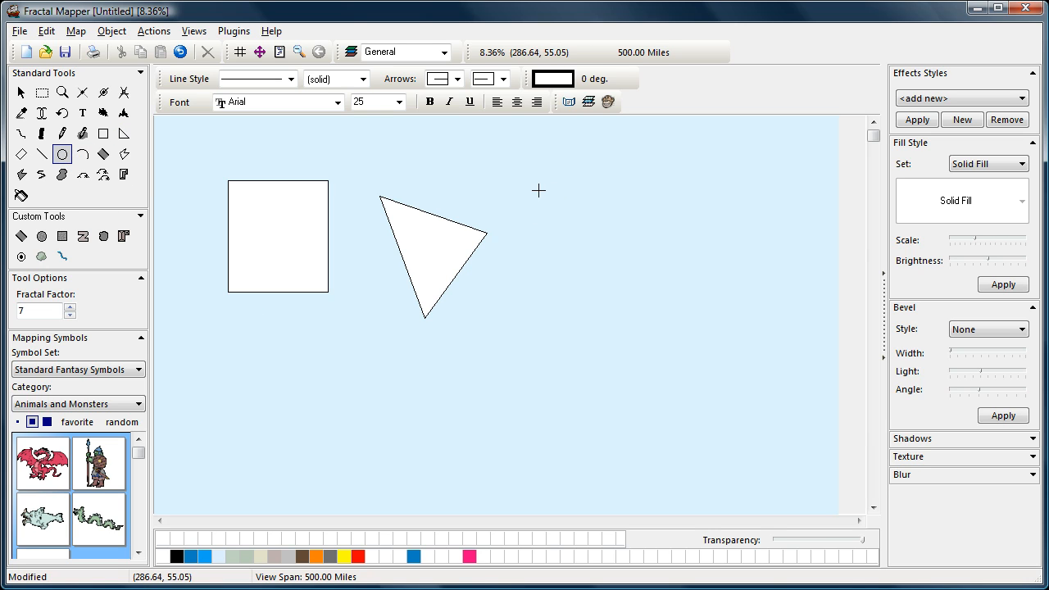
{"action": "left_click_drag", "start_coordinate": [525, 190], "coordinate": [634, 293]}
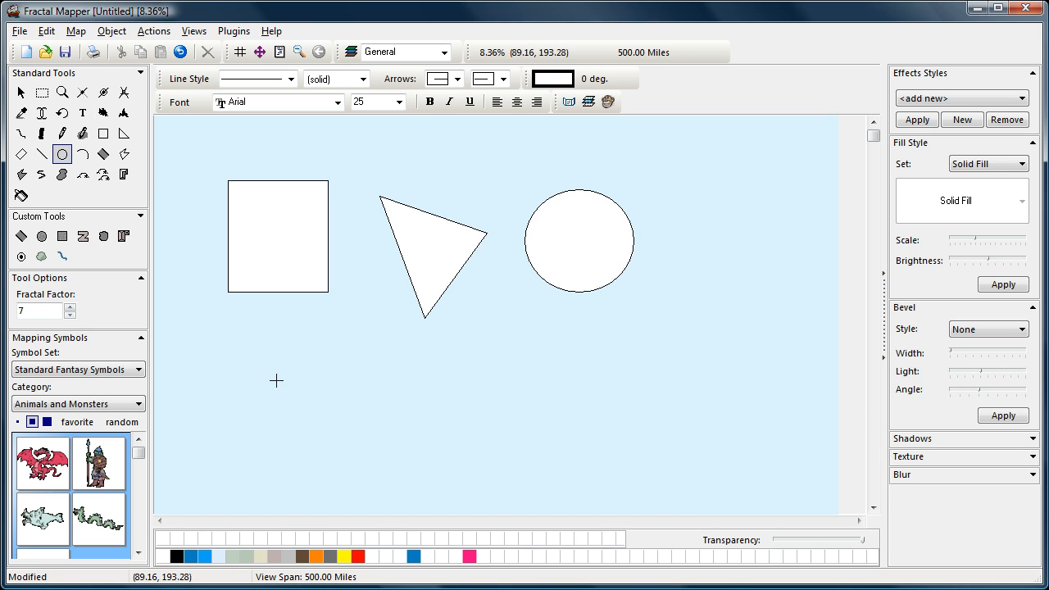
{"action": "left_click", "coordinate": [41, 154]}
{"action": "left_click_drag", "start_coordinate": [265, 308], "coordinate": [353, 412]}
Delete the rectangle, triangle, ellipse and line one by one to clear the map
{"action": "left_click", "coordinate": [21, 92]}
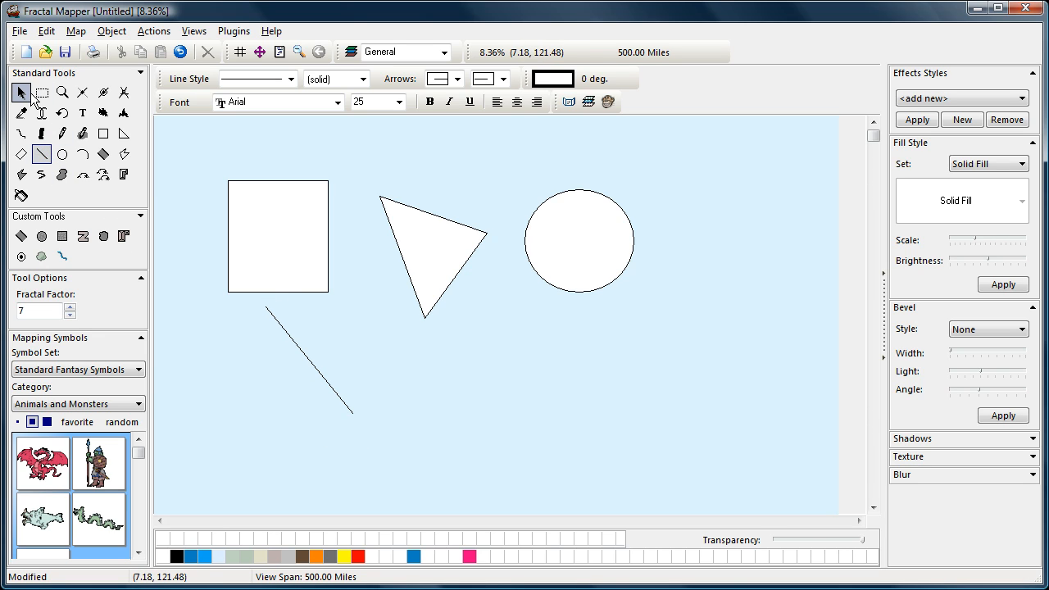
{"action": "left_click", "coordinate": [275, 233]}
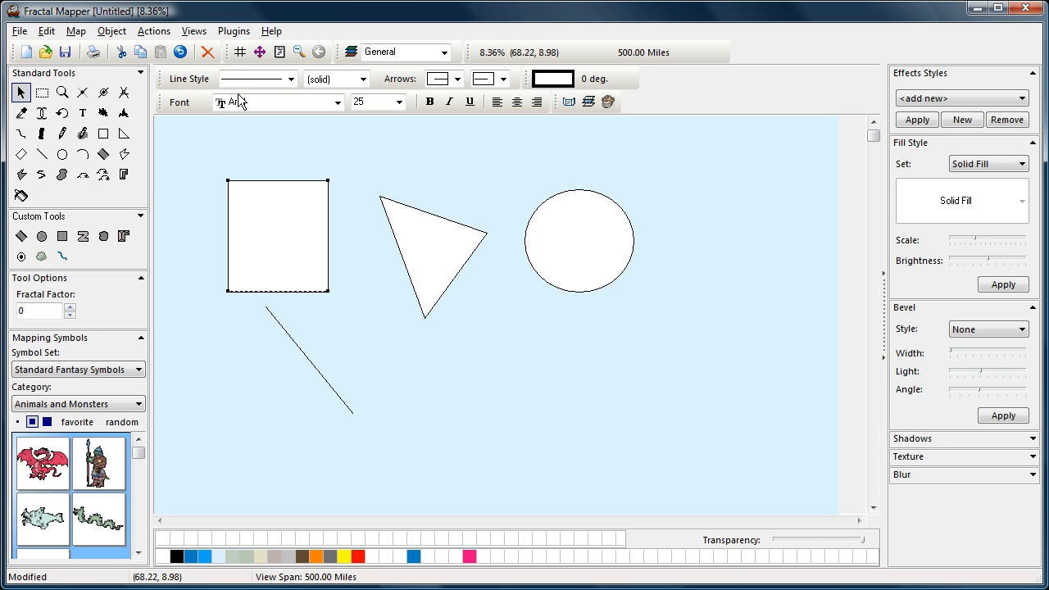
{"action": "left_click", "coordinate": [205, 52]}
{"action": "left_click", "coordinate": [427, 260]}
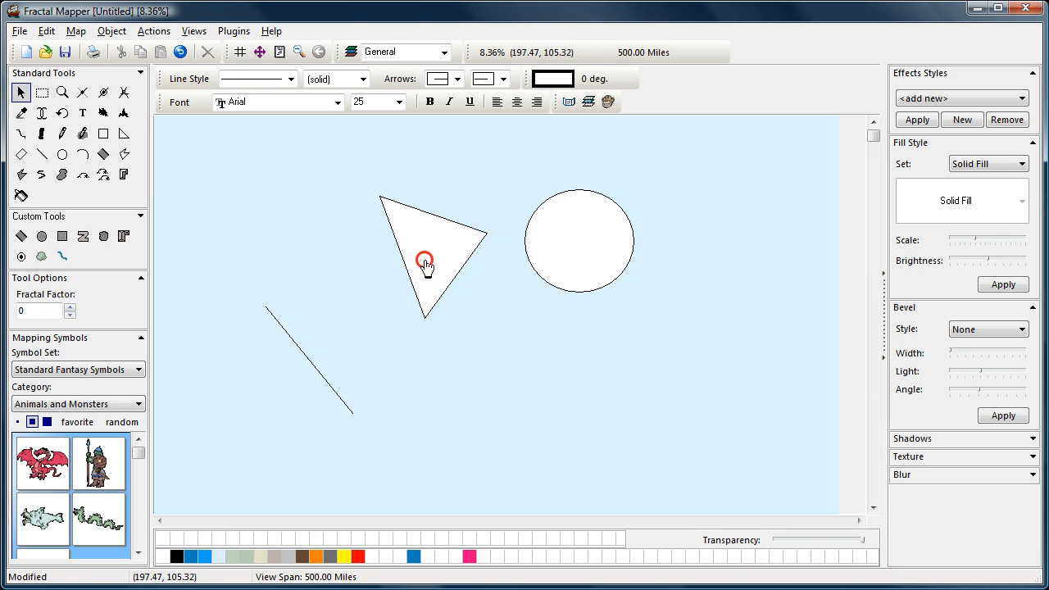
{"action": "left_click", "coordinate": [210, 53]}
{"action": "left_click", "coordinate": [527, 261]}
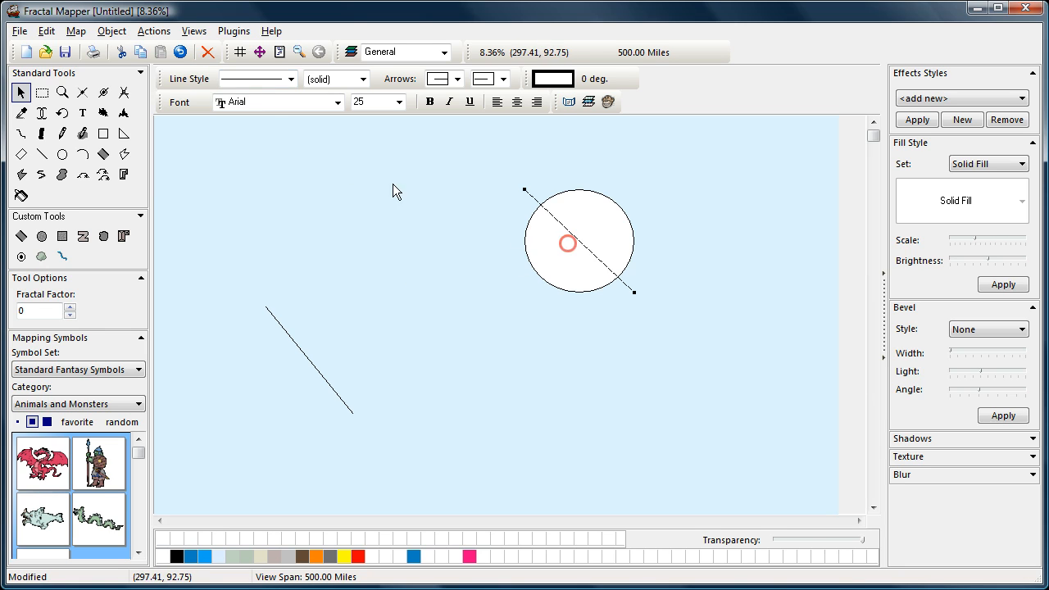
{"action": "left_click", "coordinate": [207, 51]}
{"action": "left_click", "coordinate": [321, 377]}
{"action": "left_click", "coordinate": [207, 52]}
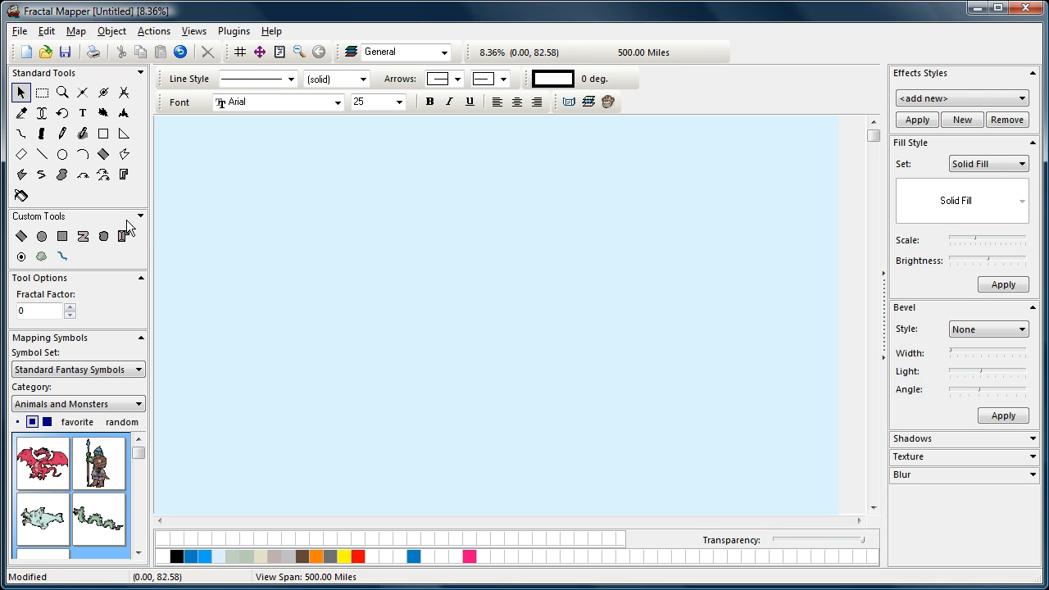
Draw a long, narrow rotated rectangle sloping from northwest to southeast in the west-central part of the map
{"action": "left_click", "coordinate": [21, 154]}
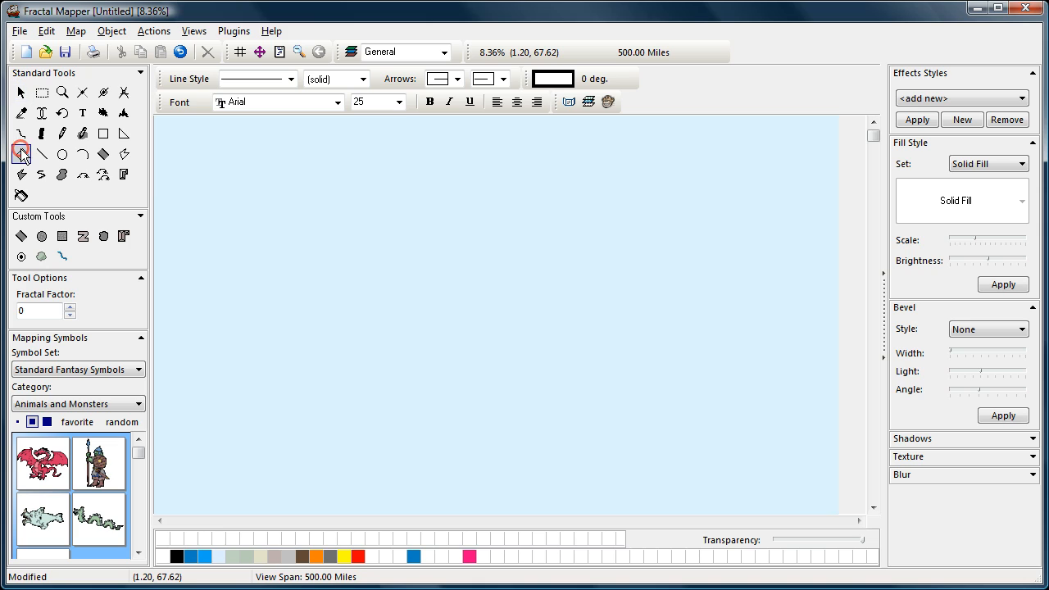
{"action": "left_click", "coordinate": [278, 247]}
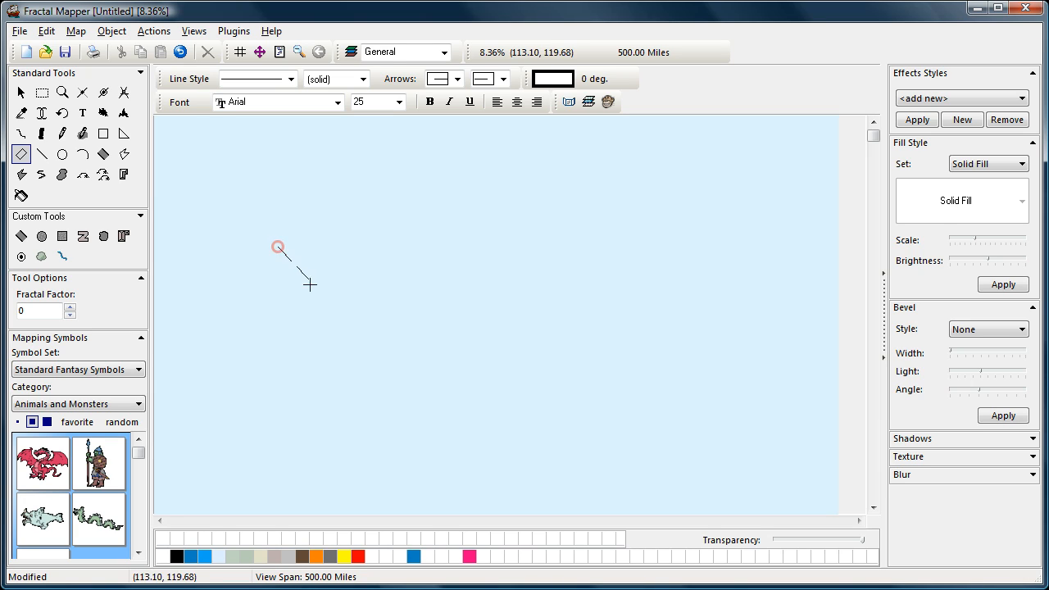
{"action": "left_click", "coordinate": [419, 431]}
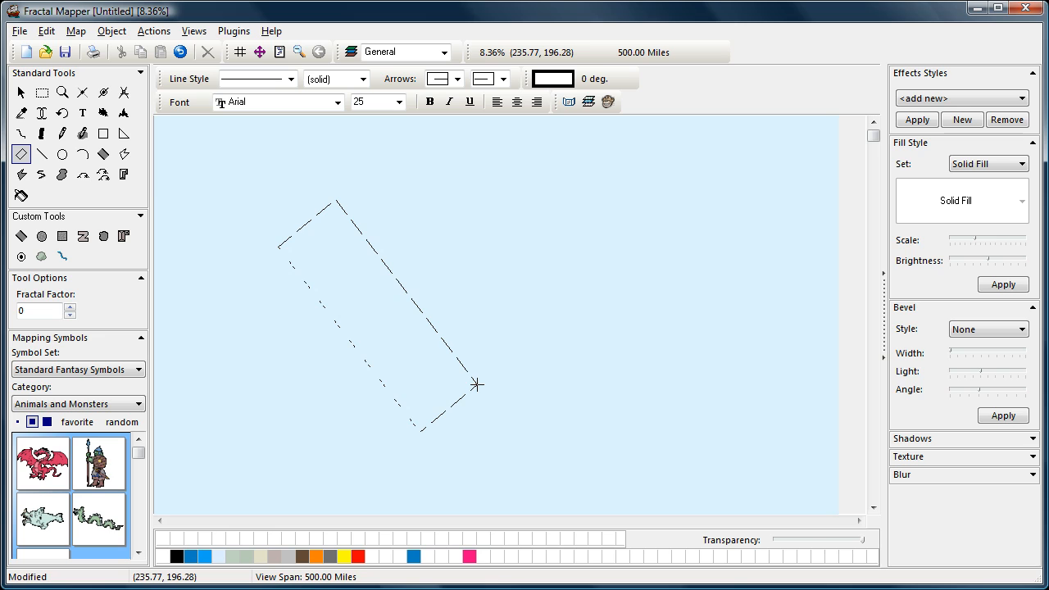
{"action": "left_click", "coordinate": [476, 384]}
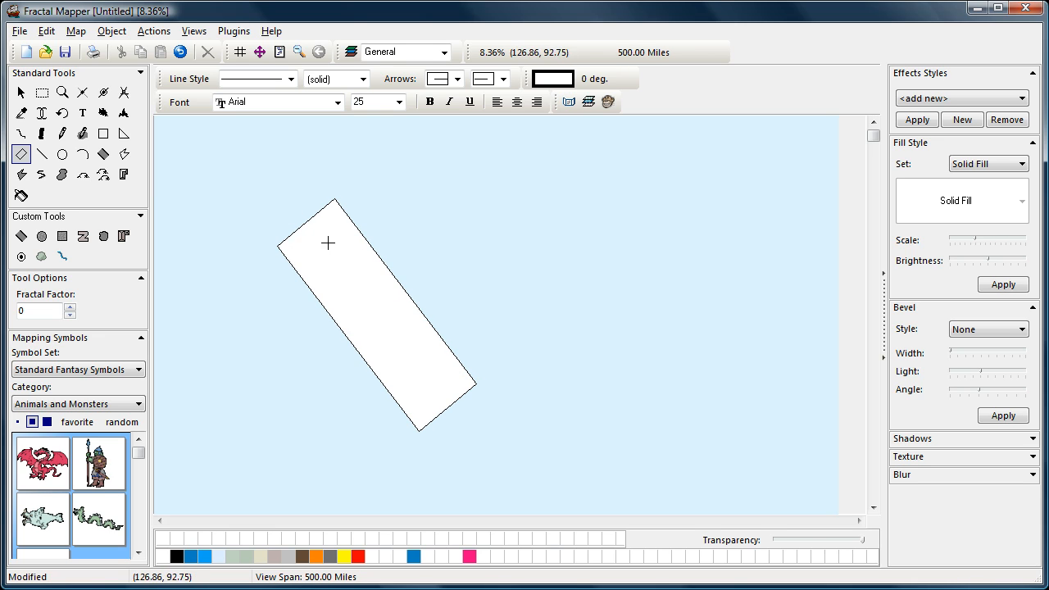
Select the rotated rectangle and raise its fractal factor step by step to 6
{"action": "left_click", "coordinate": [20, 92]}
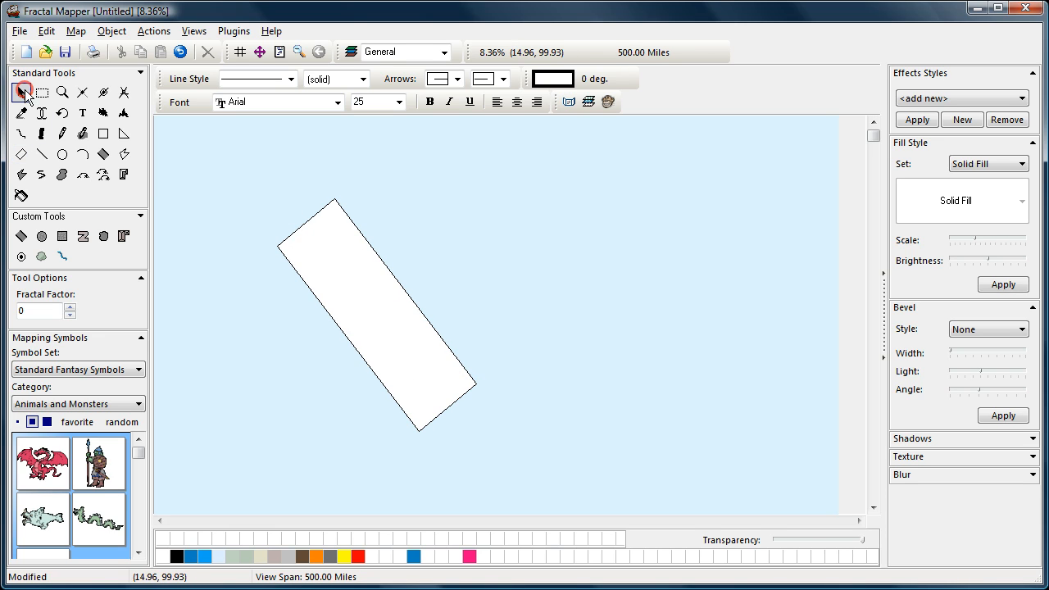
{"action": "left_click", "coordinate": [357, 307]}
{"action": "left_click", "coordinate": [70, 306]}
{"action": "left_click", "coordinate": [69, 305]}
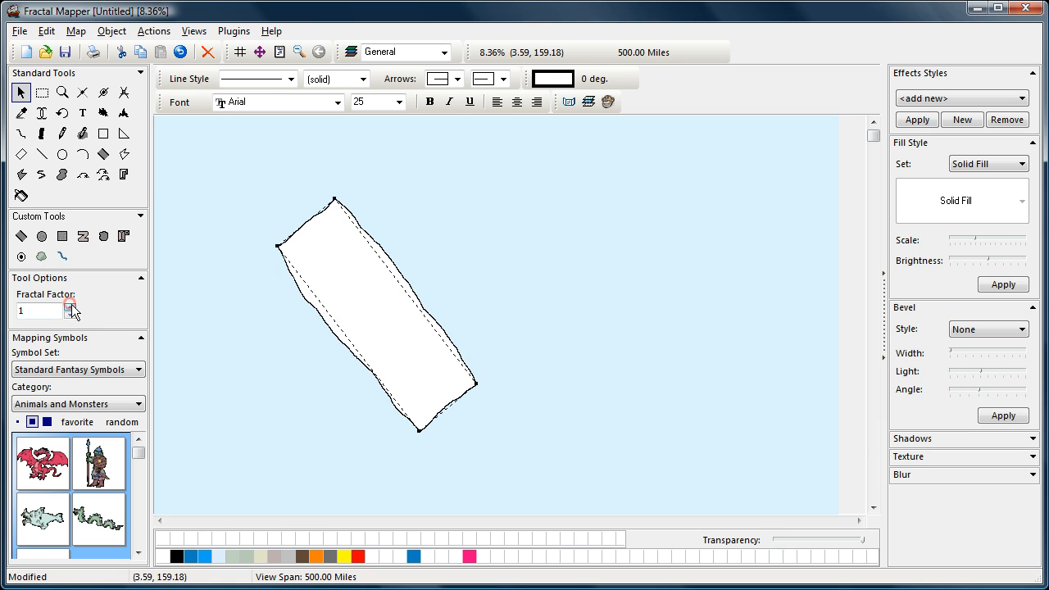
{"action": "left_click", "coordinate": [70, 306]}
{"action": "left_click", "coordinate": [69, 306]}
{"action": "left_click", "coordinate": [70, 306]}
{"action": "left_click", "coordinate": [71, 306]}
Lower the rotated rectangle's fractal factor step by step to 0
{"action": "left_click", "coordinate": [70, 314]}
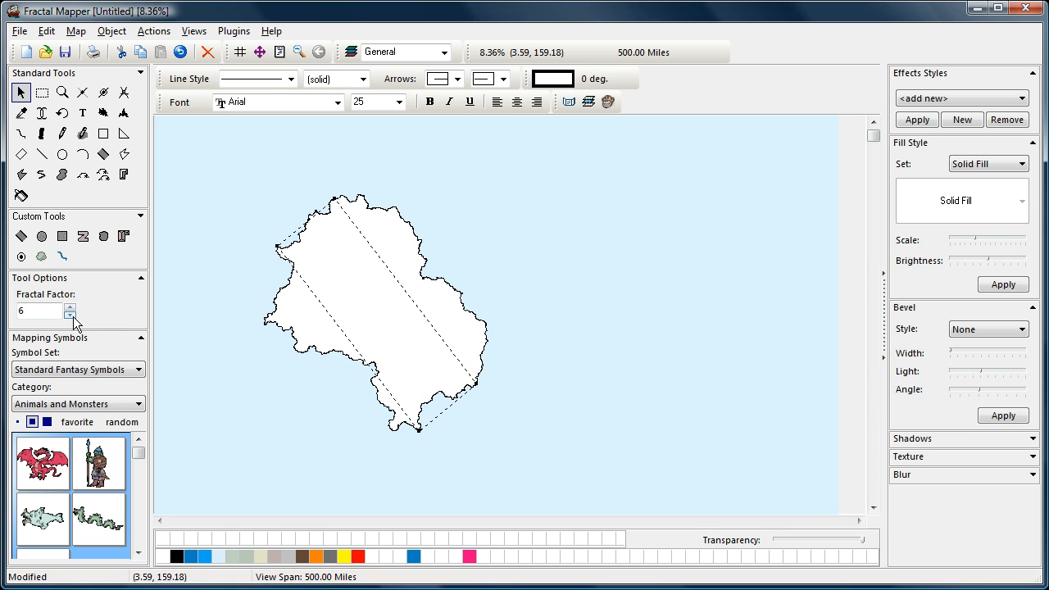
{"action": "left_click", "coordinate": [70, 315]}
{"action": "left_click", "coordinate": [69, 315]}
{"action": "left_click", "coordinate": [70, 315]}
{"action": "left_click", "coordinate": [70, 315]}
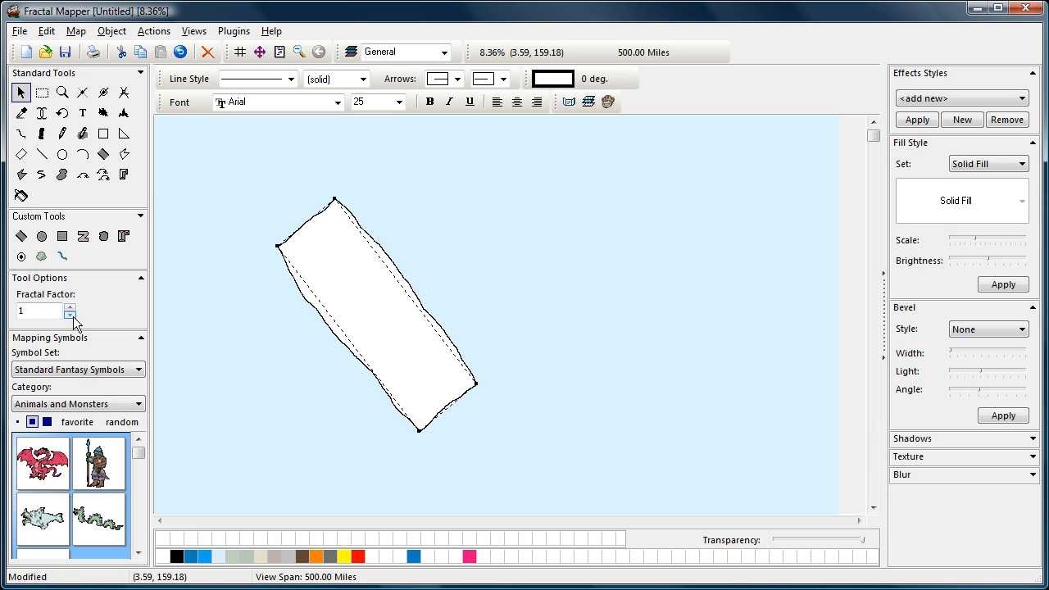
{"action": "left_click", "coordinate": [70, 315]}
Select the rotated rectangle again and delete it
{"action": "left_click", "coordinate": [283, 330]}
{"action": "left_click", "coordinate": [341, 276]}
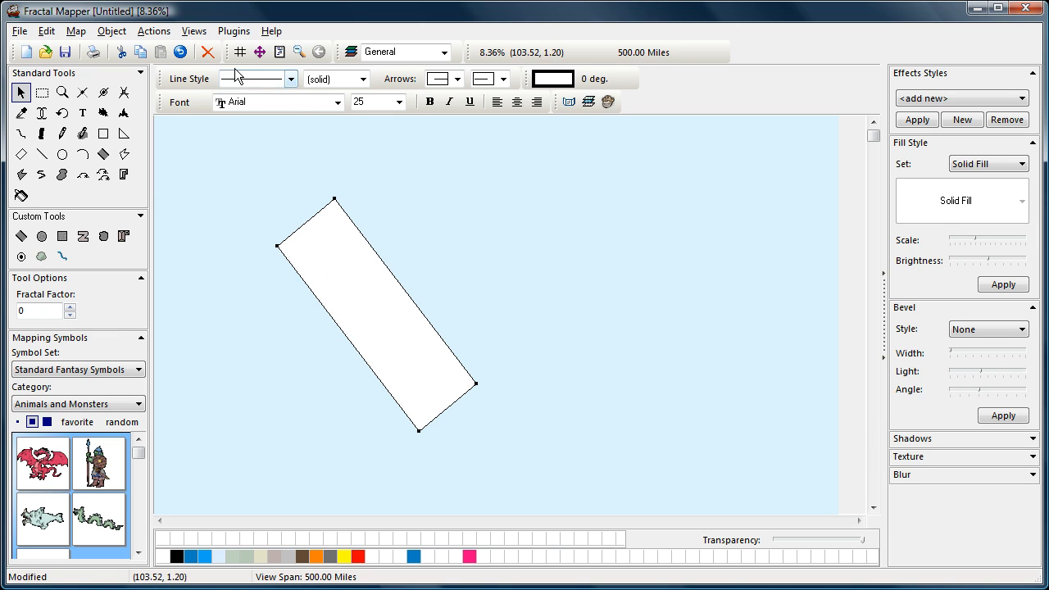
{"action": "left_click", "coordinate": [208, 52]}
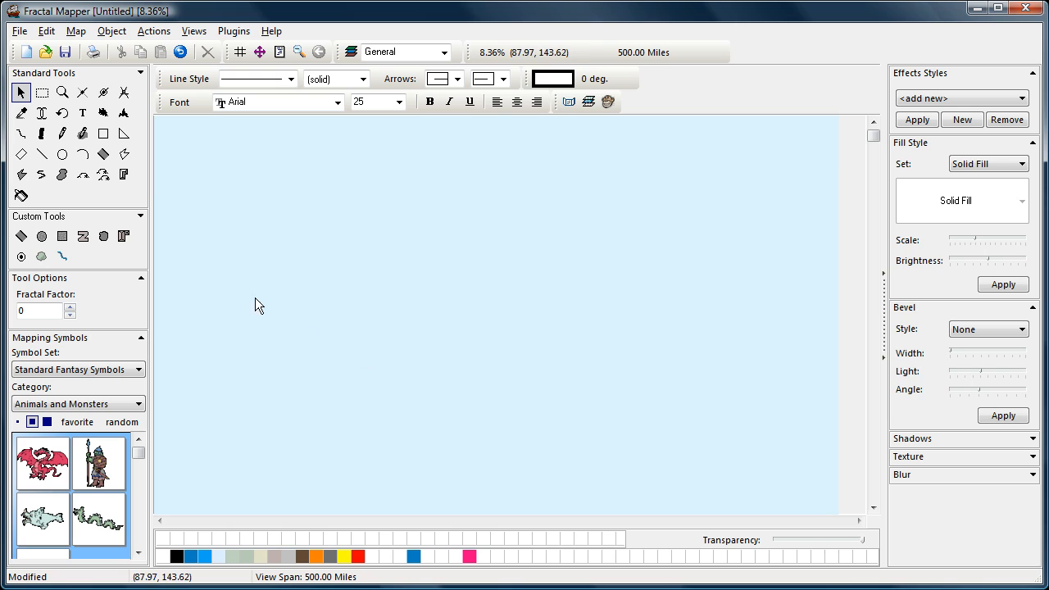
Draw a filled, rotated pair of parallel lines with open ends, sloping from northwest to southeast across the west-central map
{"action": "left_click", "coordinate": [104, 154]}
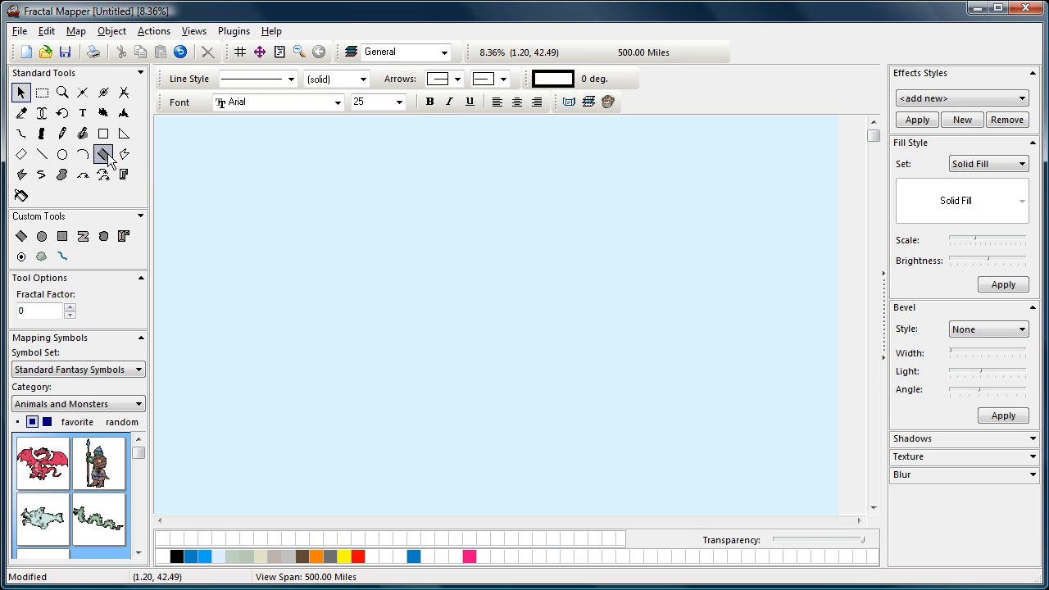
{"action": "left_click", "coordinate": [272, 234]}
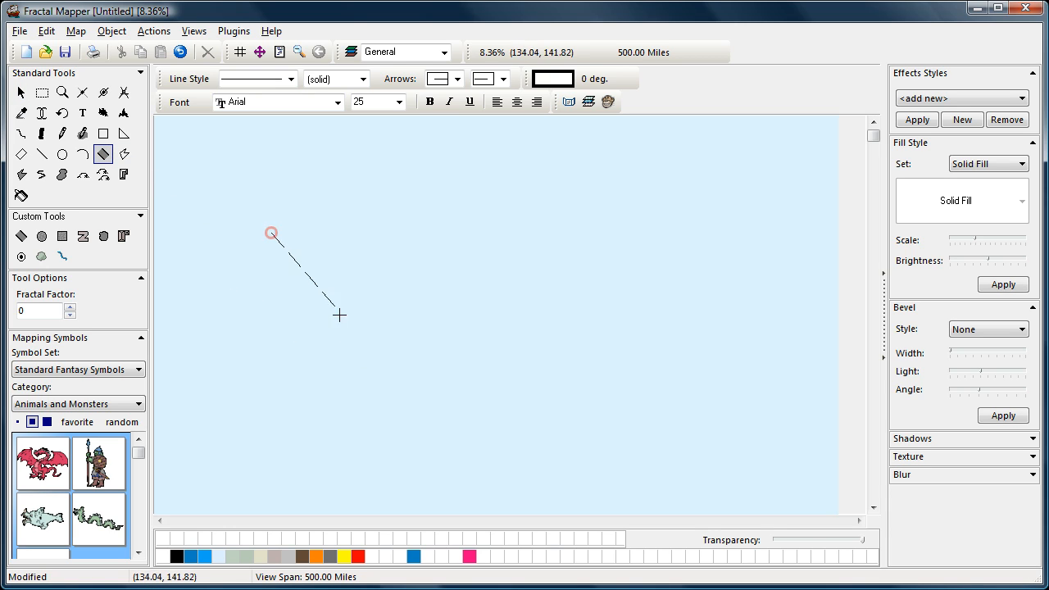
{"action": "left_click", "coordinate": [387, 434]}
{"action": "left_click", "coordinate": [446, 400]}
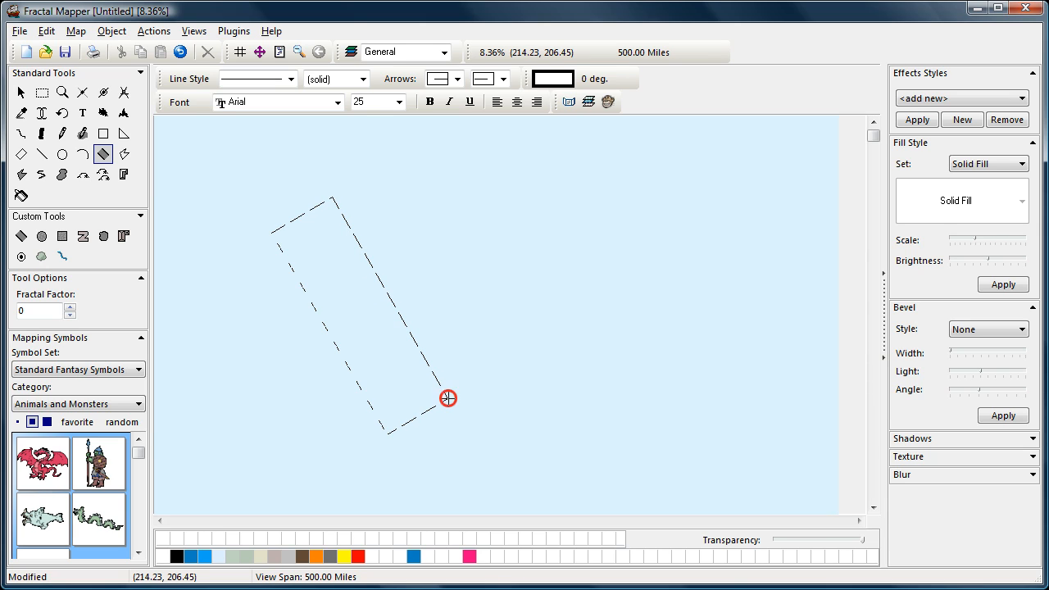
Select the filled parallel-line shape and delete it
{"action": "left_click", "coordinate": [21, 92]}
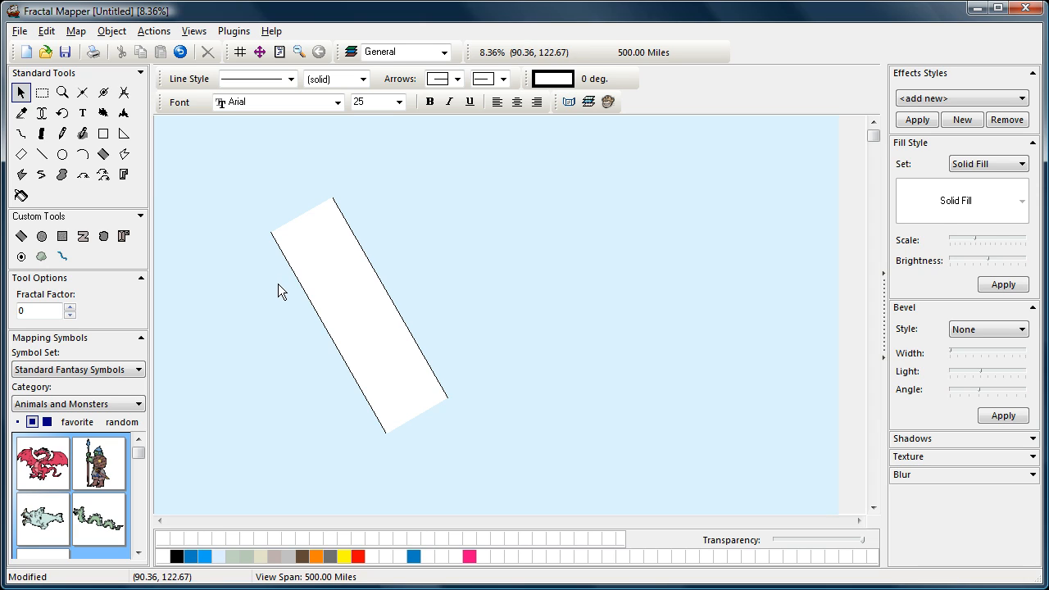
{"action": "left_click", "coordinate": [325, 263]}
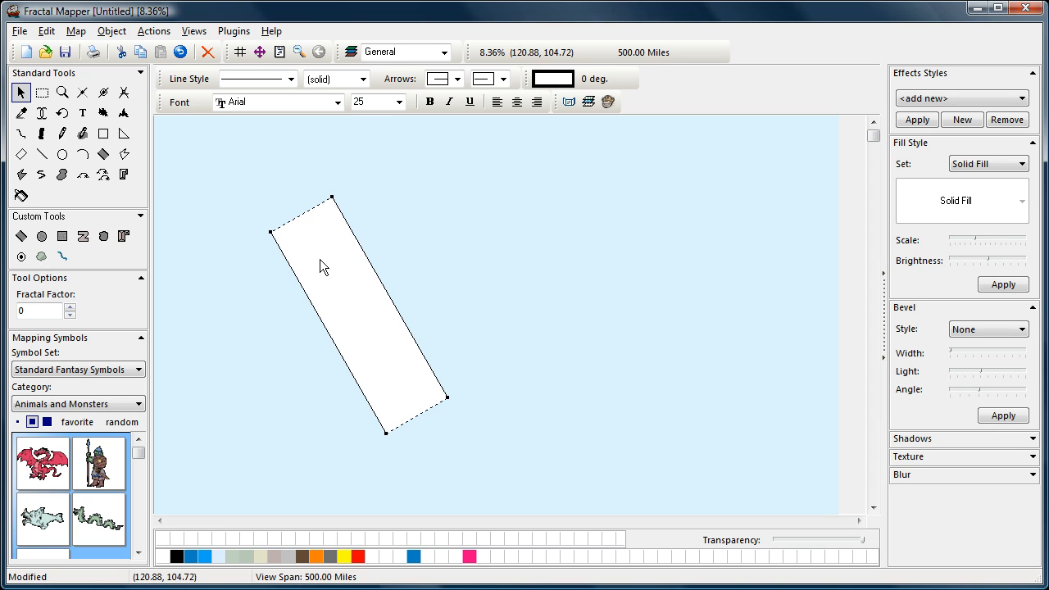
{"action": "key", "text": "Delete"}
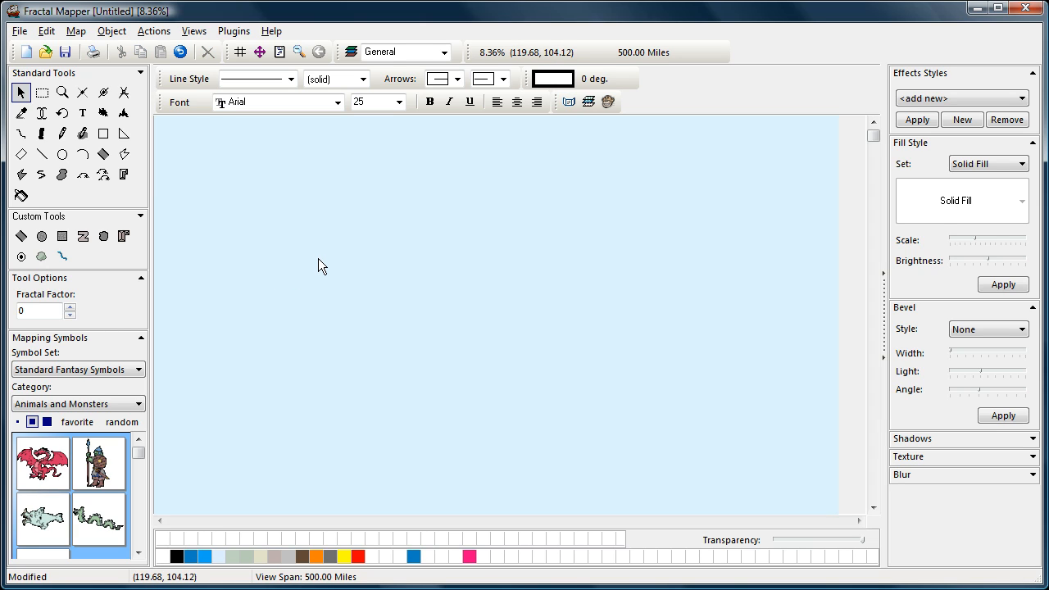
Draw an open smooth curve through nine points, dipping into a deep U in the west and a shallow dip farther east
{"action": "left_click", "coordinate": [40, 177]}
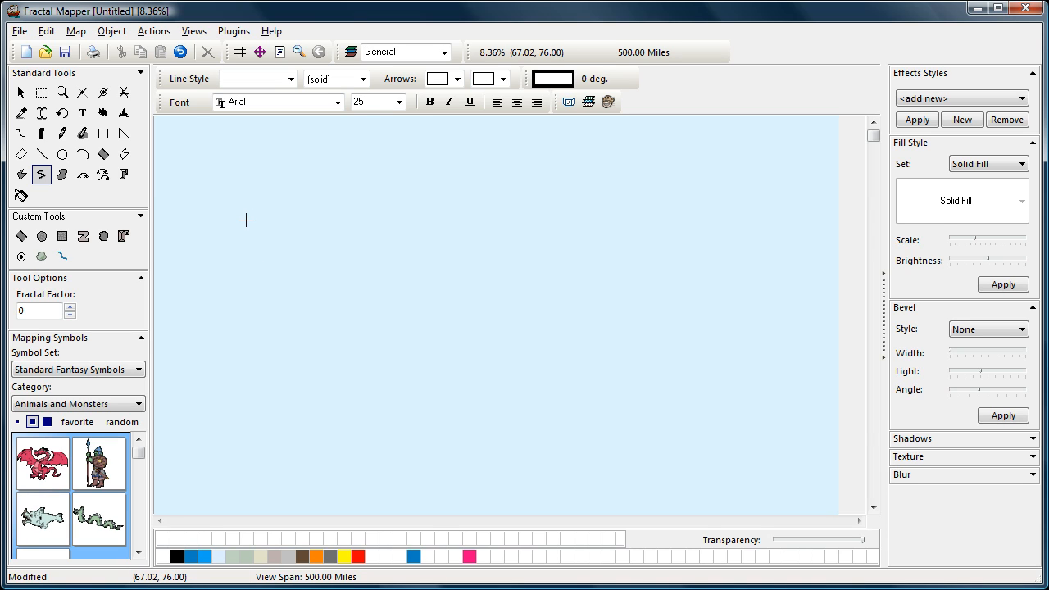
{"action": "left_click", "coordinate": [246, 220]}
{"action": "left_click", "coordinate": [286, 261]}
{"action": "left_click", "coordinate": [296, 355]}
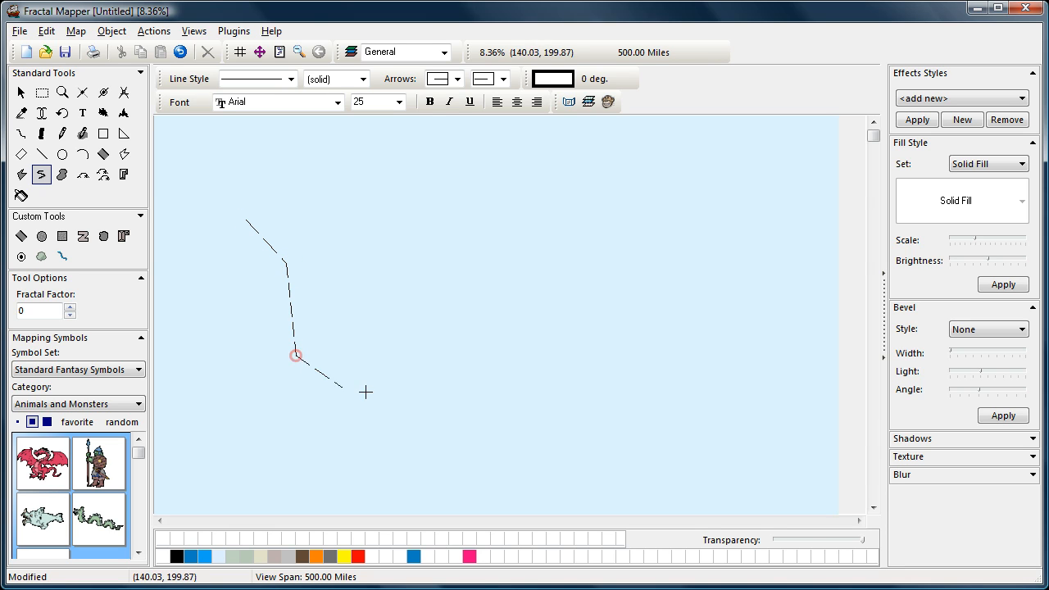
{"action": "left_click", "coordinate": [369, 386]}
{"action": "left_click", "coordinate": [423, 332]}
{"action": "left_click", "coordinate": [423, 271]}
{"action": "left_click", "coordinate": [478, 244]}
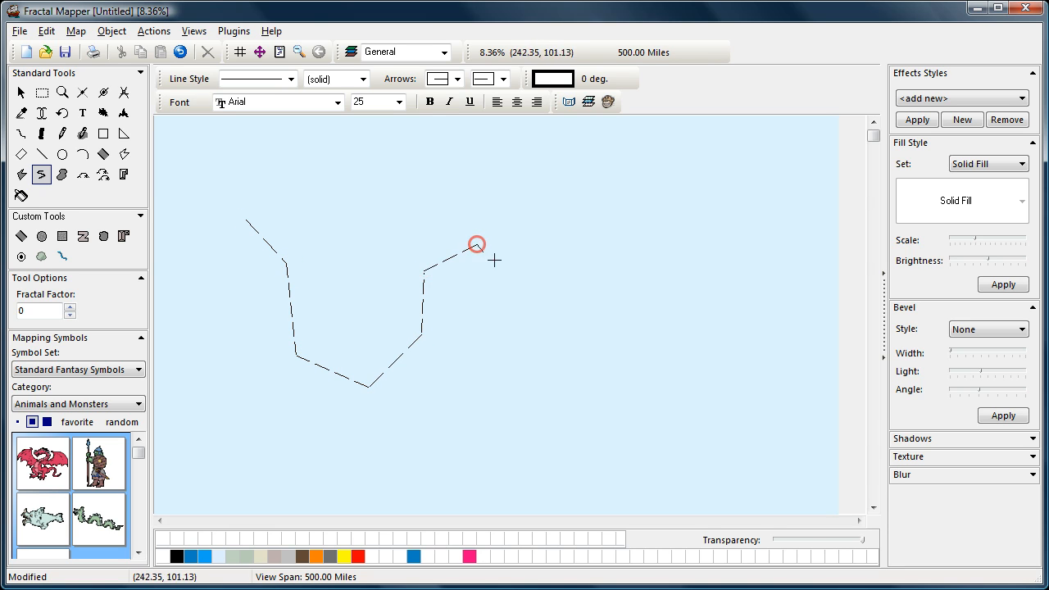
{"action": "left_click", "coordinate": [516, 273]}
{"action": "left_click", "coordinate": [562, 223]}
{"action": "right_click", "coordinate": [562, 223]}
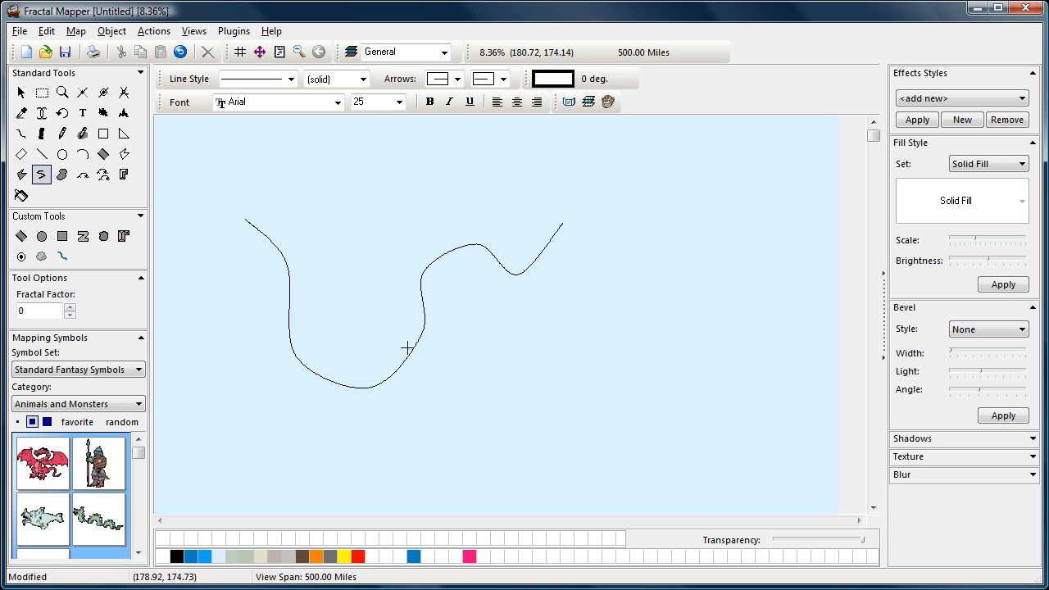
Select the open smooth curve and delete it from the map
{"action": "left_click", "coordinate": [20, 92]}
{"action": "left_click", "coordinate": [304, 293]}
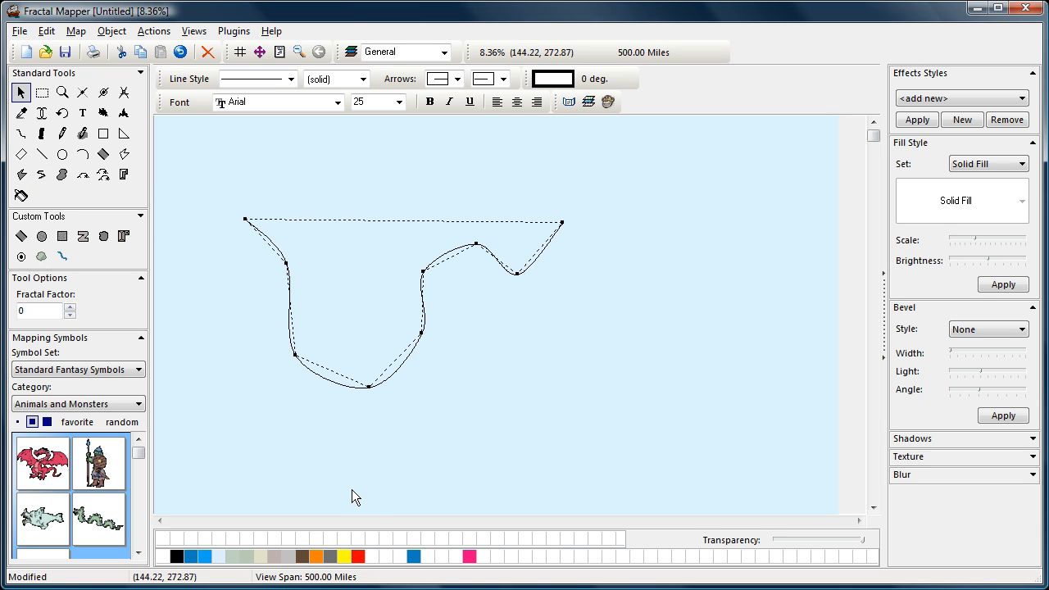
{"action": "key", "text": "Delete"}
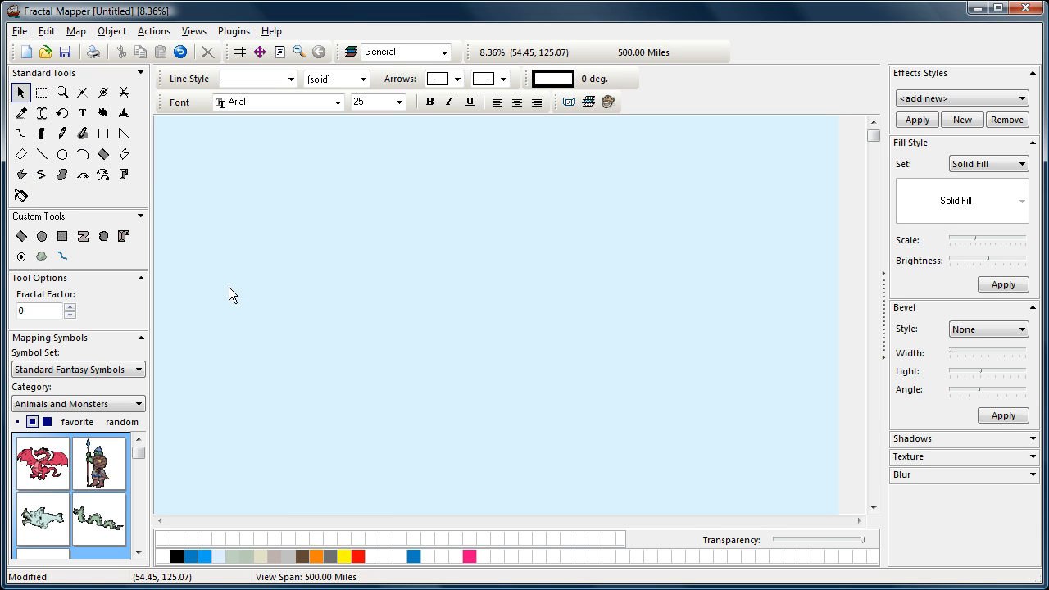
Draw a closed, filled smooth curve through twelve points, forming an irregular landmass-like shape with an indented west side across the west-central map
{"action": "left_click", "coordinate": [63, 176]}
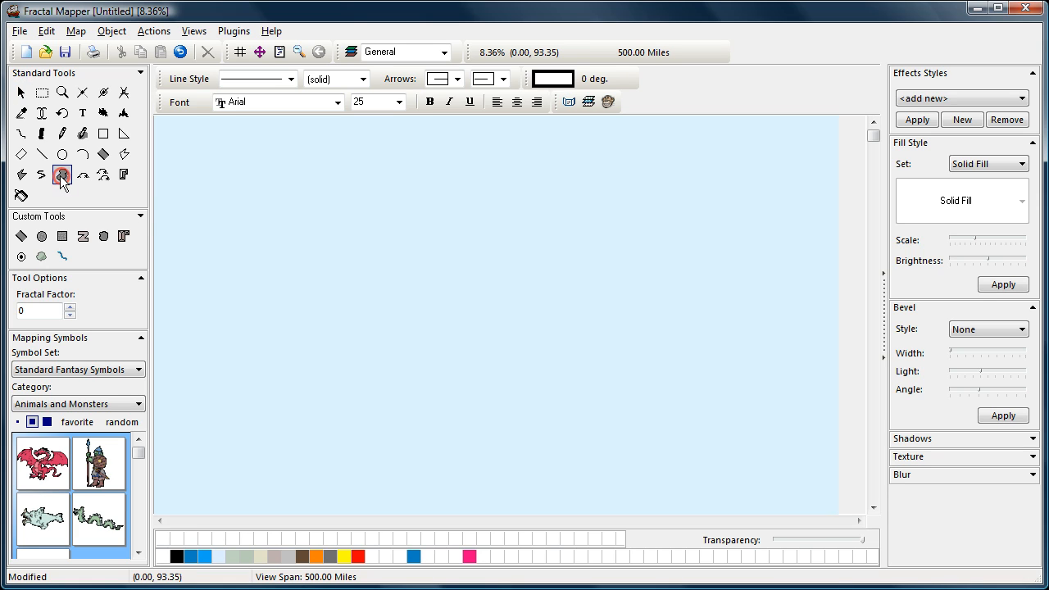
{"action": "left_click", "coordinate": [311, 235]}
{"action": "left_click", "coordinate": [282, 286]}
{"action": "left_click", "coordinate": [325, 331]}
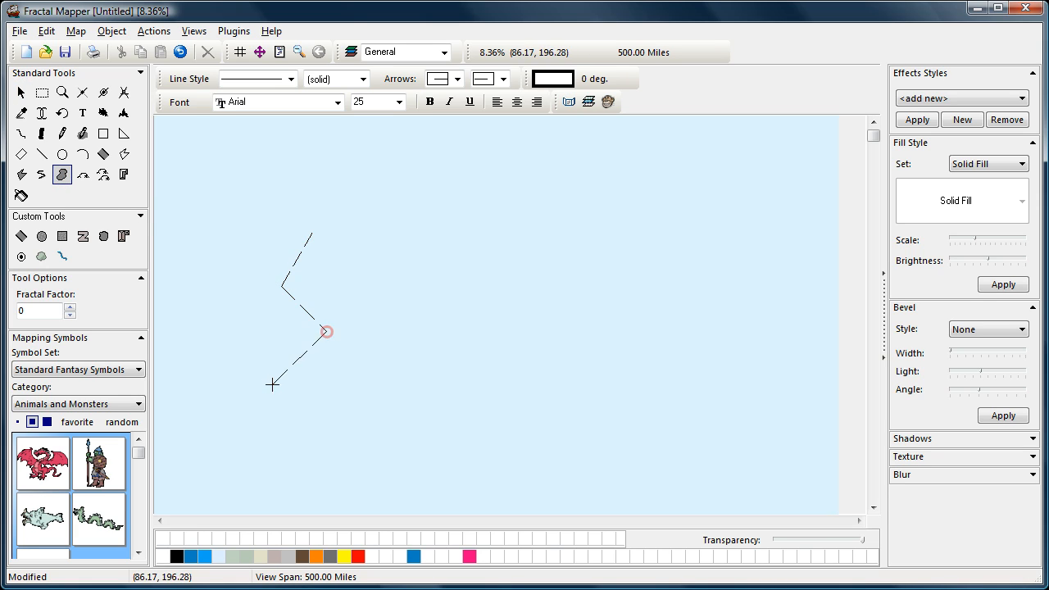
{"action": "left_click", "coordinate": [273, 384]}
{"action": "left_click", "coordinate": [415, 442]}
{"action": "left_click", "coordinate": [523, 419]}
{"action": "left_click", "coordinate": [537, 354]}
{"action": "left_click", "coordinate": [448, 310]}
{"action": "left_click", "coordinate": [455, 200]}
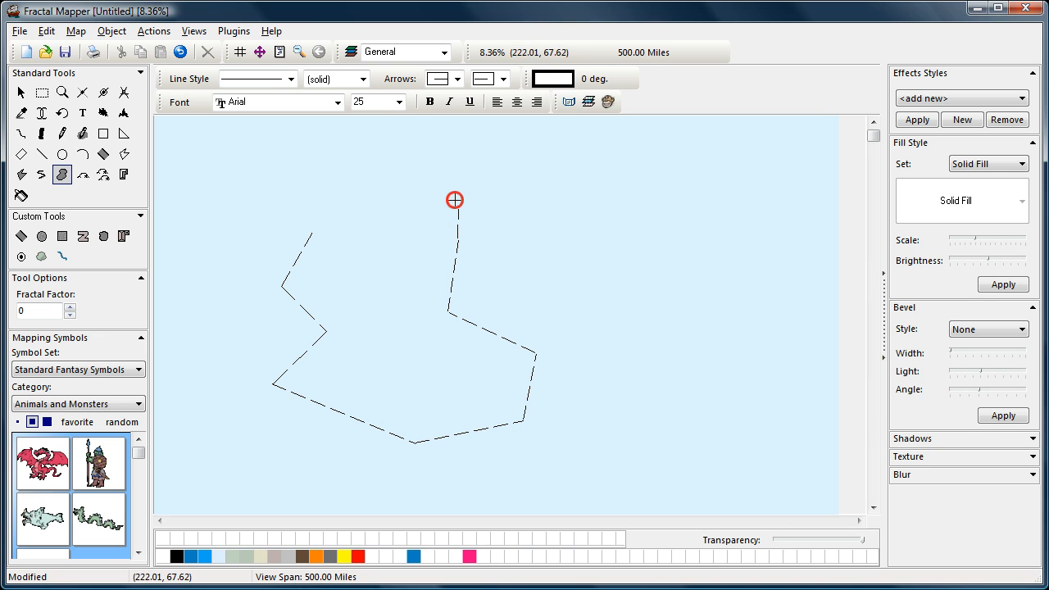
{"action": "left_click", "coordinate": [369, 164]}
{"action": "left_click", "coordinate": [235, 192]}
{"action": "right_click", "coordinate": [234, 192]}
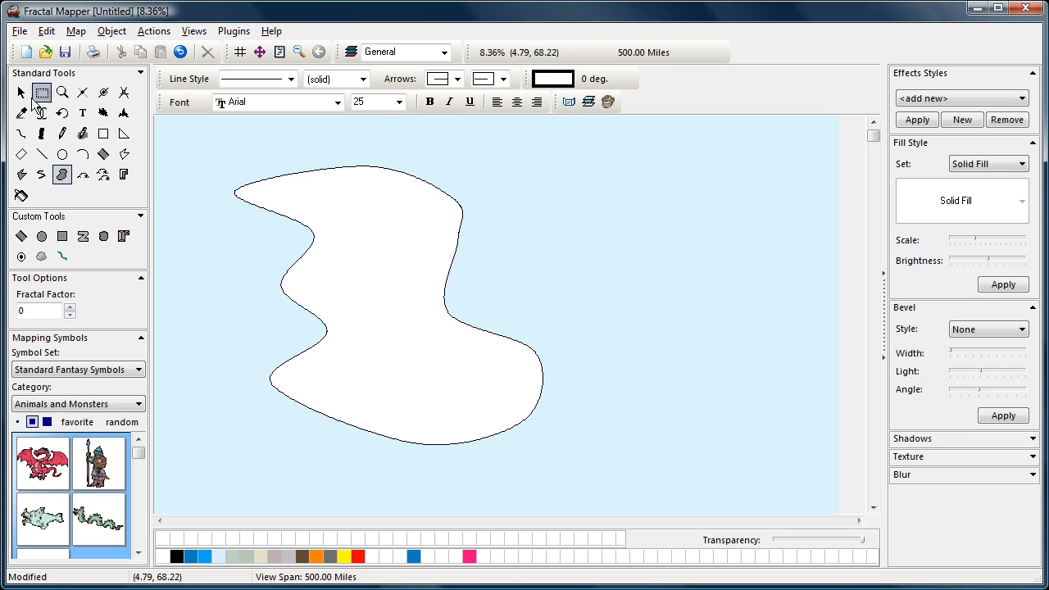
Select the filled closed-curve shape and delete it
{"action": "left_click", "coordinate": [21, 93]}
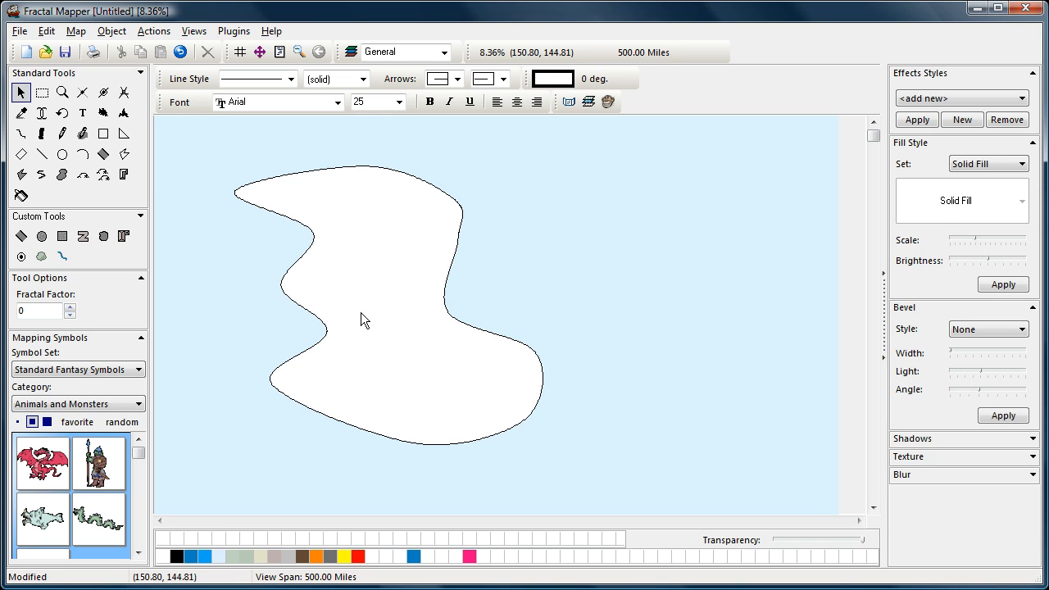
{"action": "left_click", "coordinate": [364, 293]}
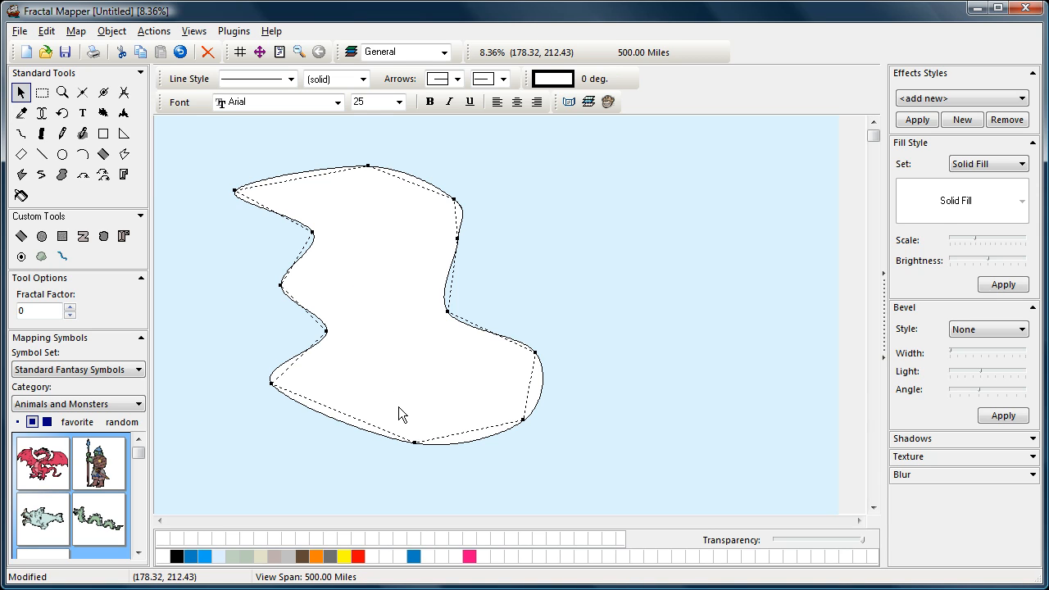
{"action": "key", "text": "Delete"}
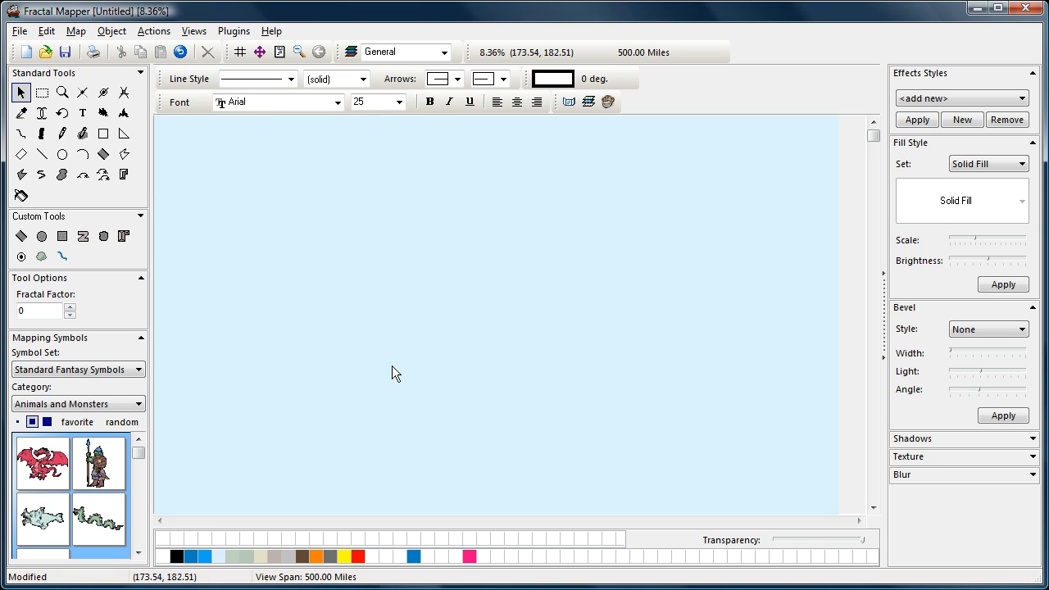